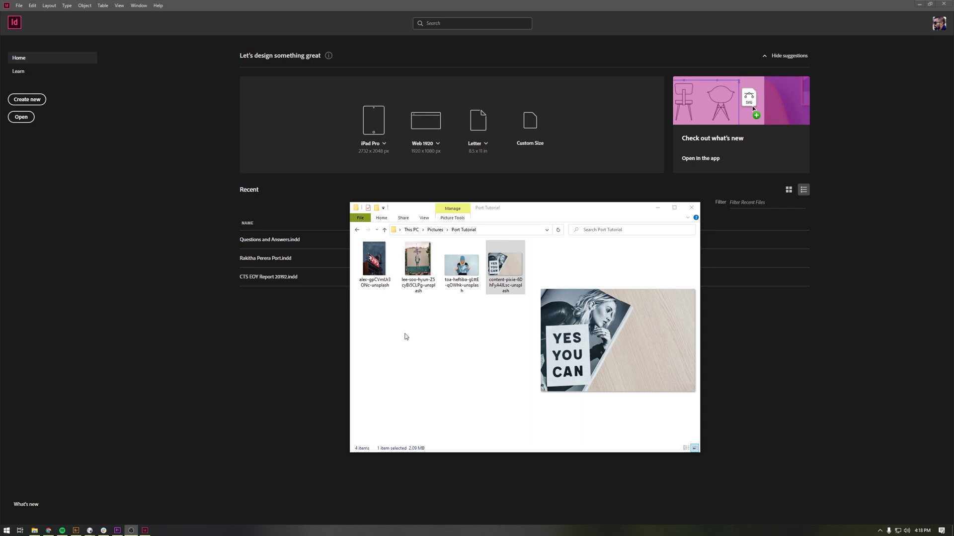
- Preview the beanie portrait and Stir Creativity mural photos, then minimize File Explorer
left_click(465, 268)
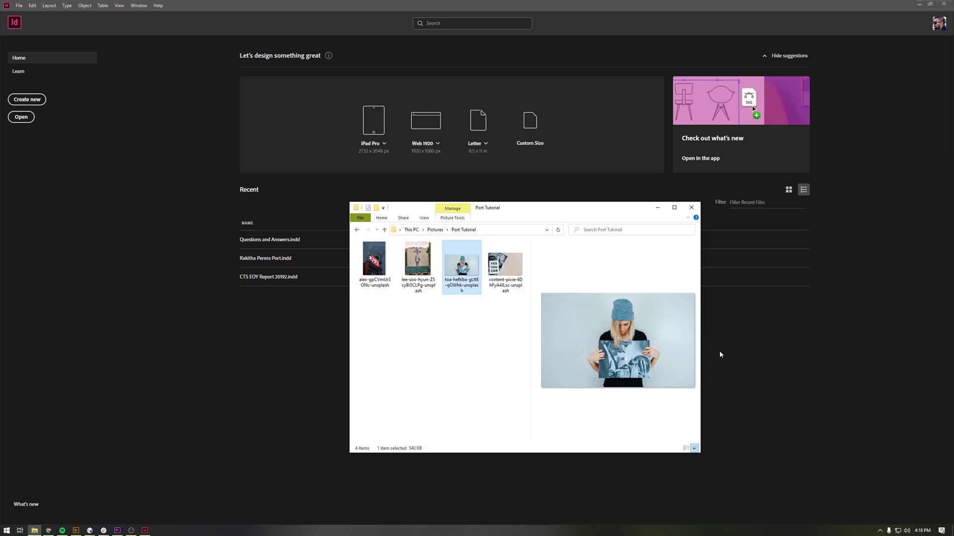
left_click(414, 265)
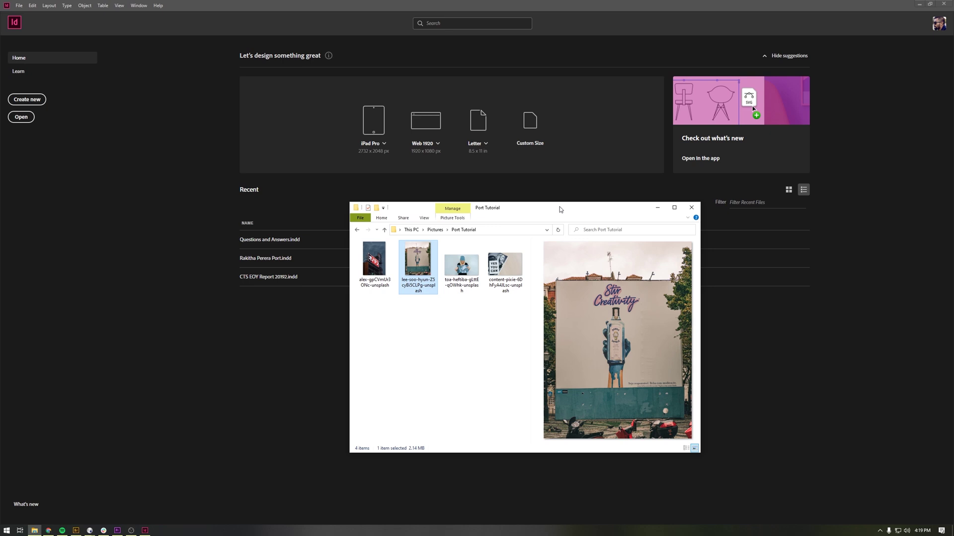
left_click_drag(559, 208, 616, 236)
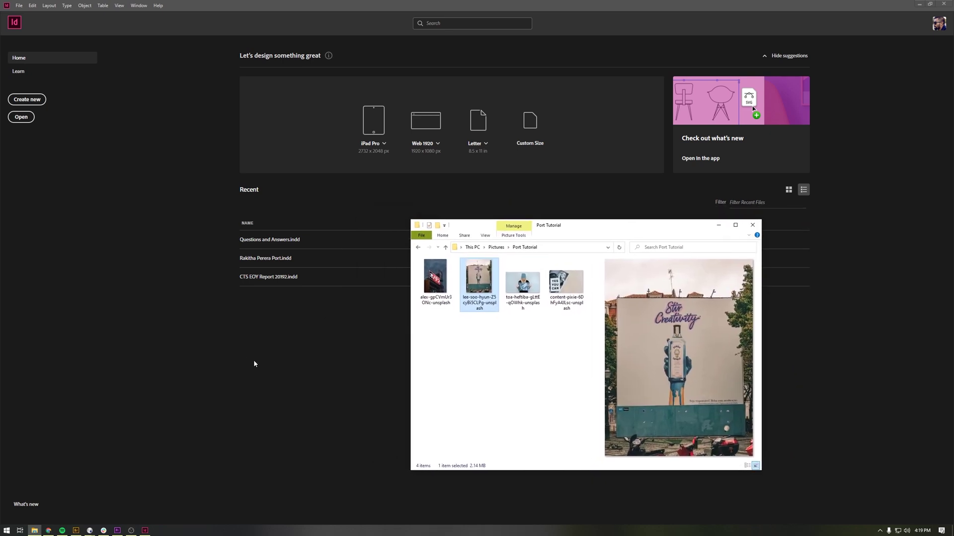
key("super+Down")
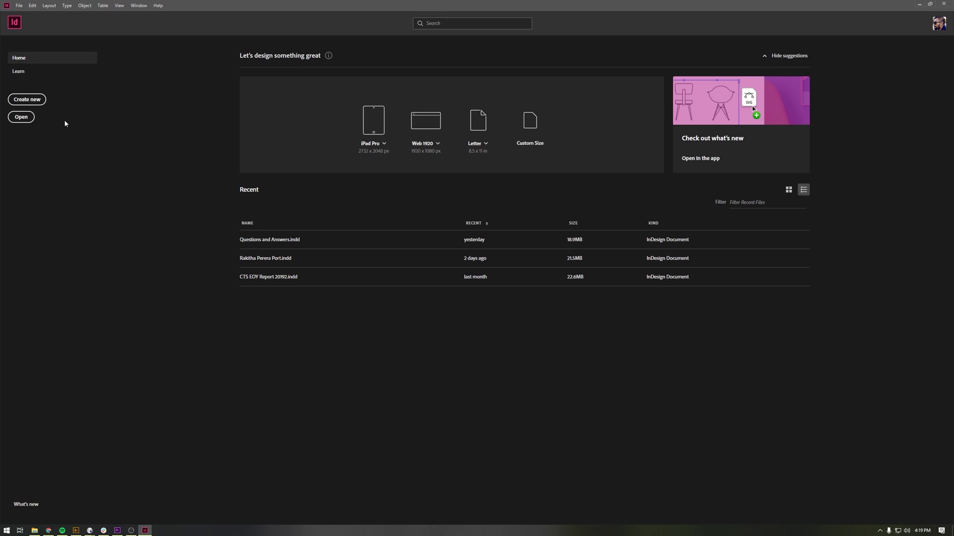
- Start a new Print document on the Letter preset and name it 'Portfolio 2020'
left_click(25, 102)
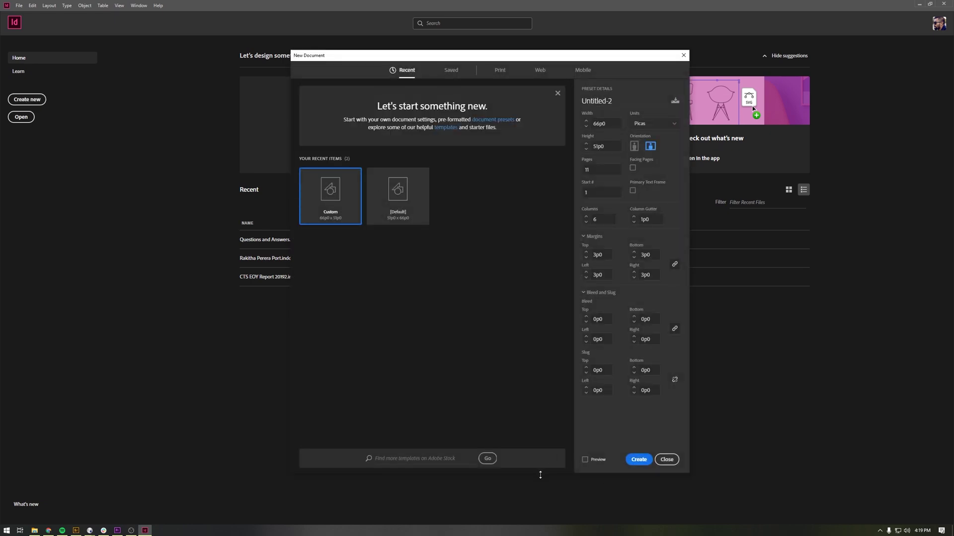
left_click_drag(540, 475, 534, 447)
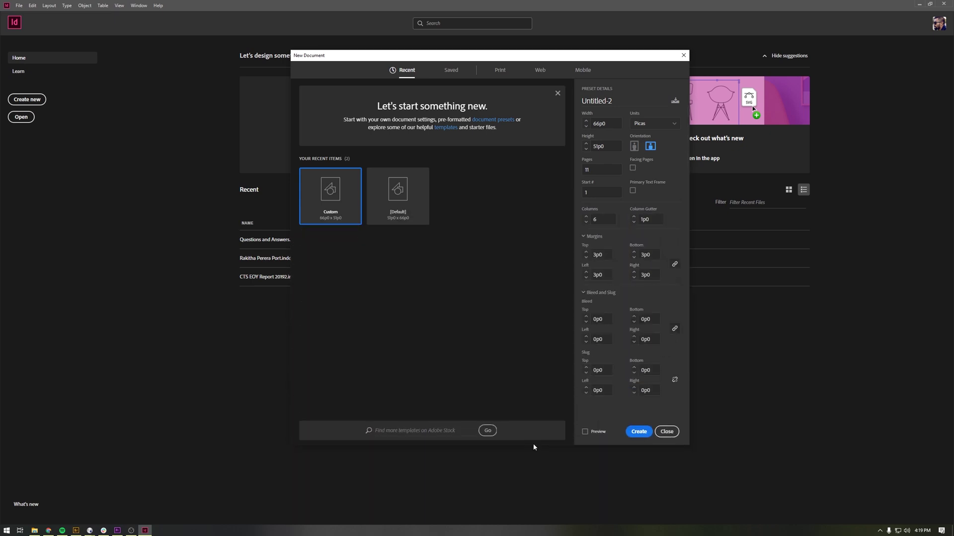
left_click(499, 71)
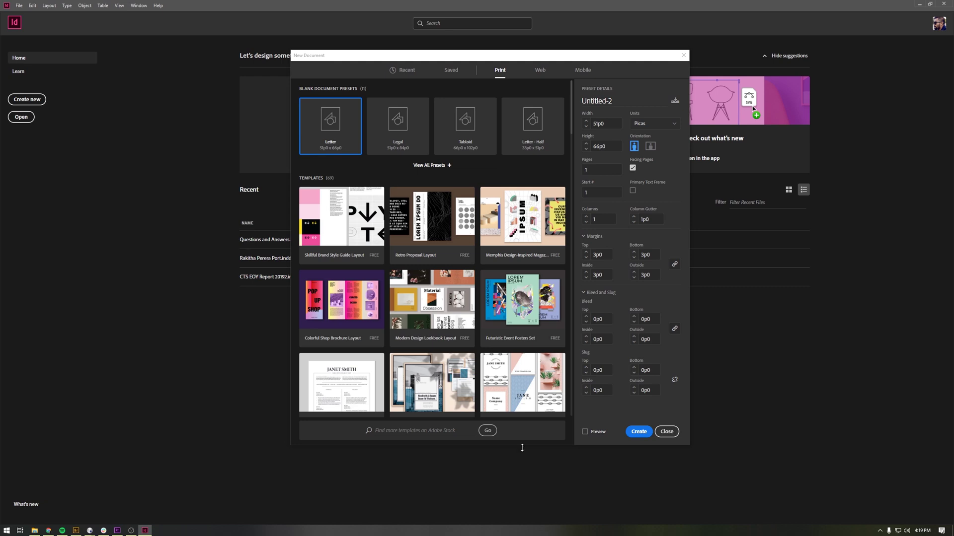
left_click_drag(521, 446, 526, 358)
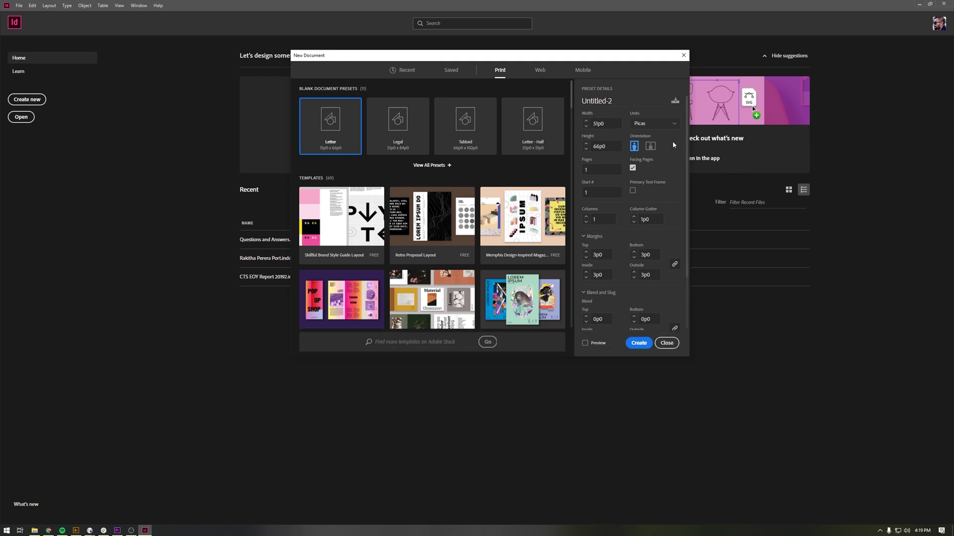
left_click(610, 101)
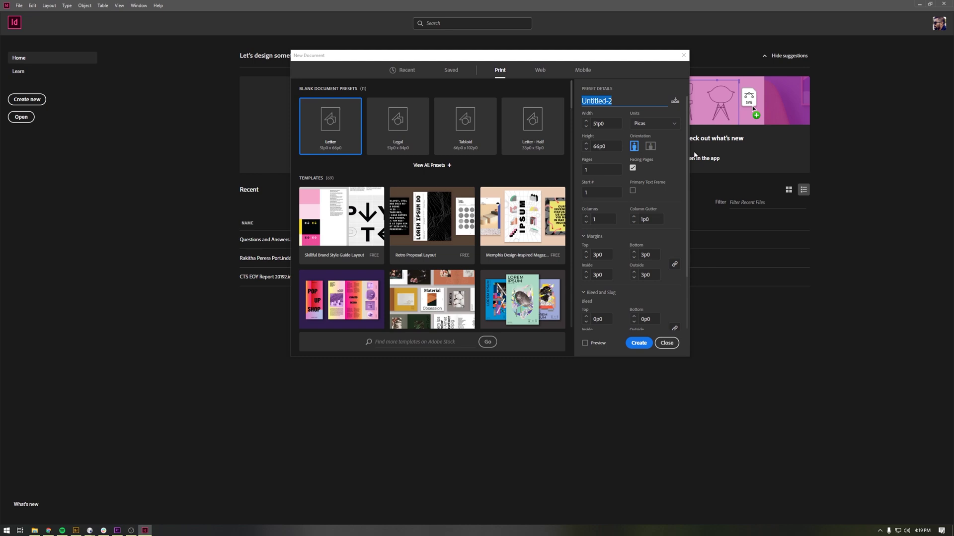
type("Portfolio")
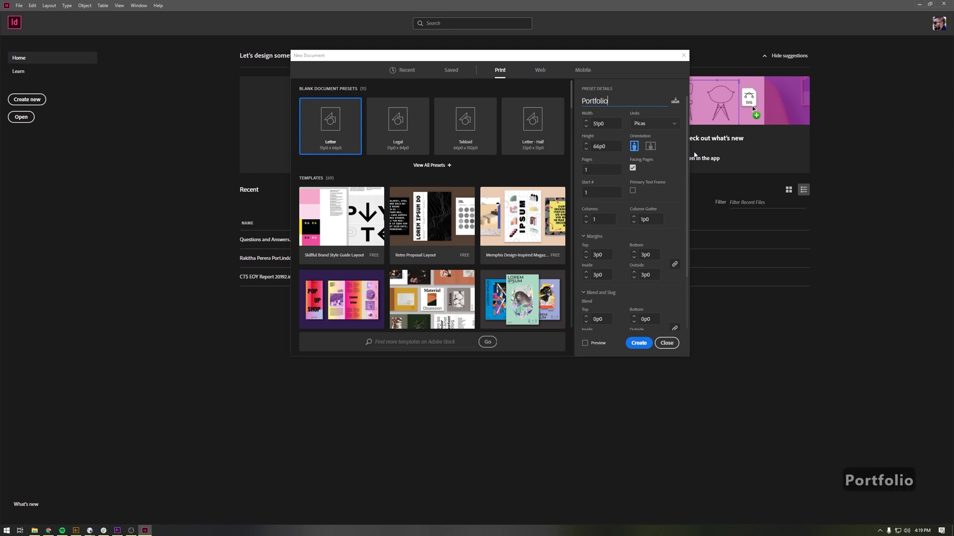
type(" 2020")
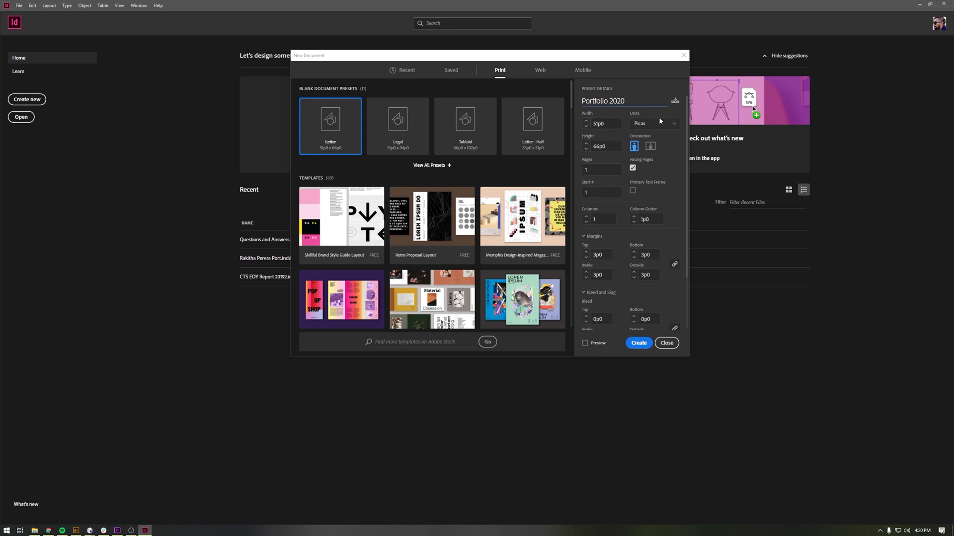
- Use inches and landscape orientation with 11 pages and Facing Pages unchecked
left_click(676, 126)
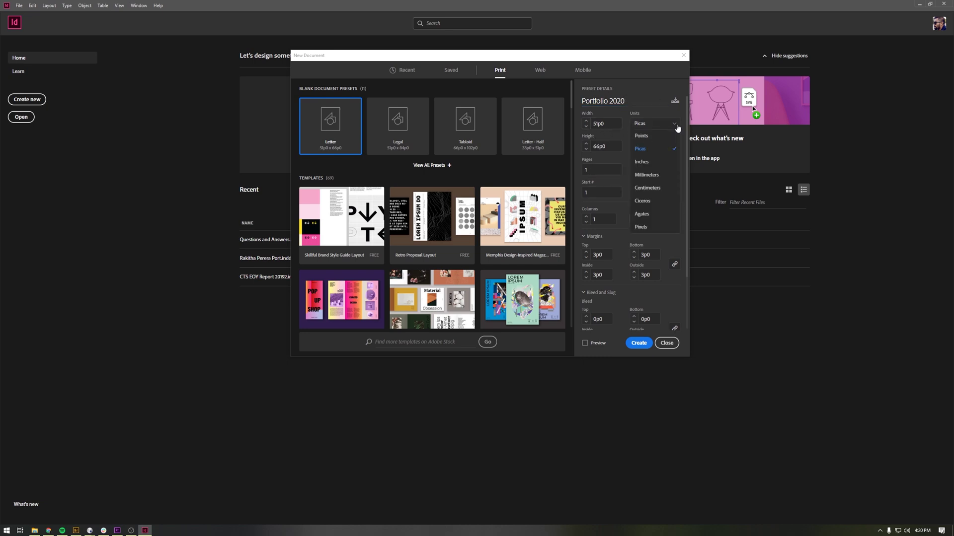
left_click(644, 168)
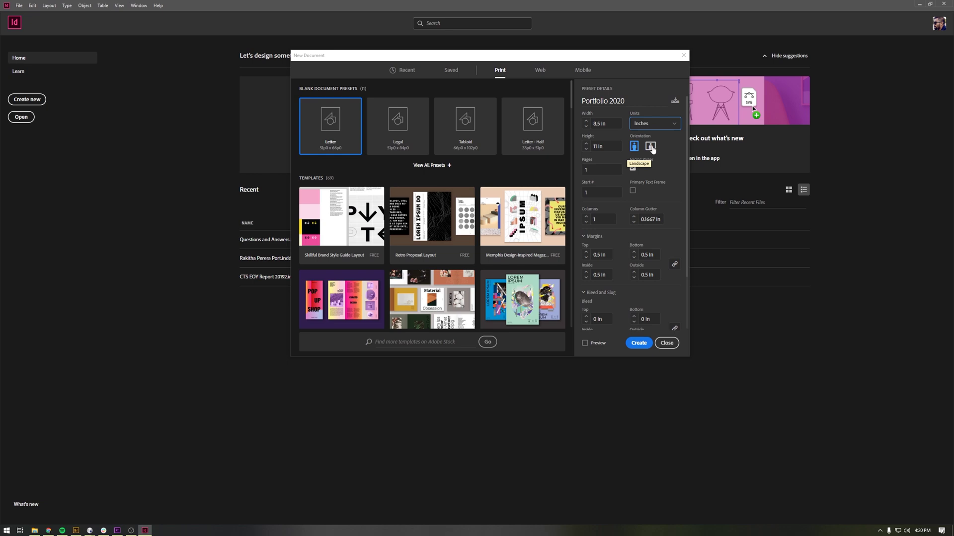
left_click(652, 147)
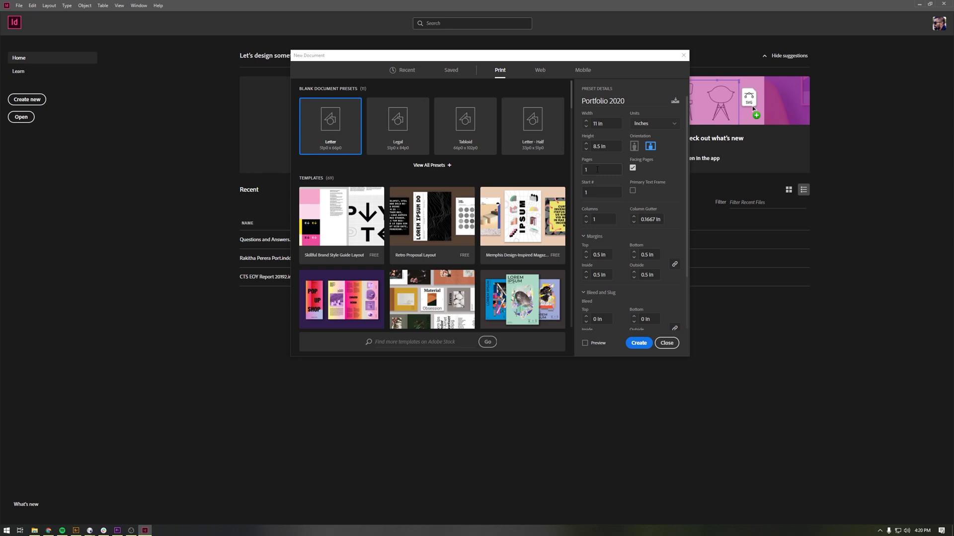
left_click(597, 169)
type("11")
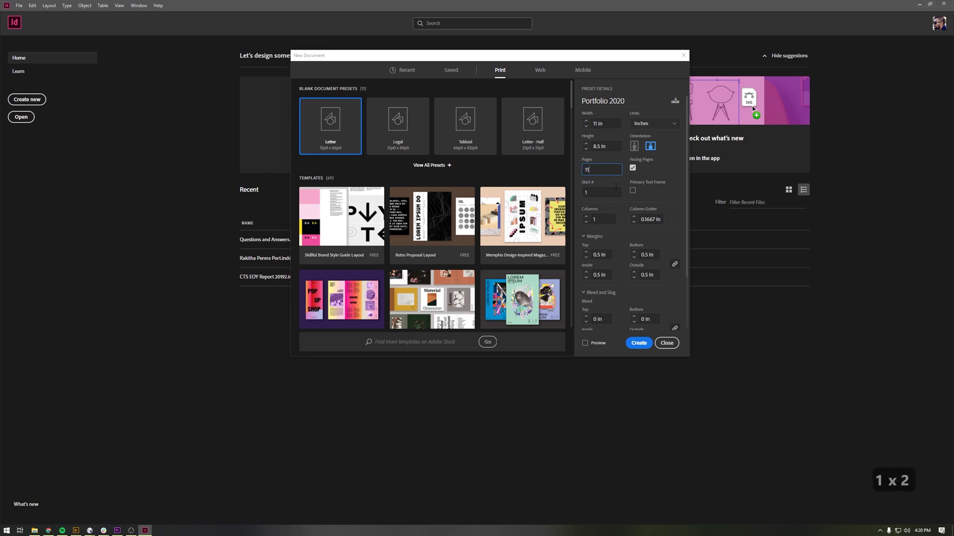
left_click(633, 169)
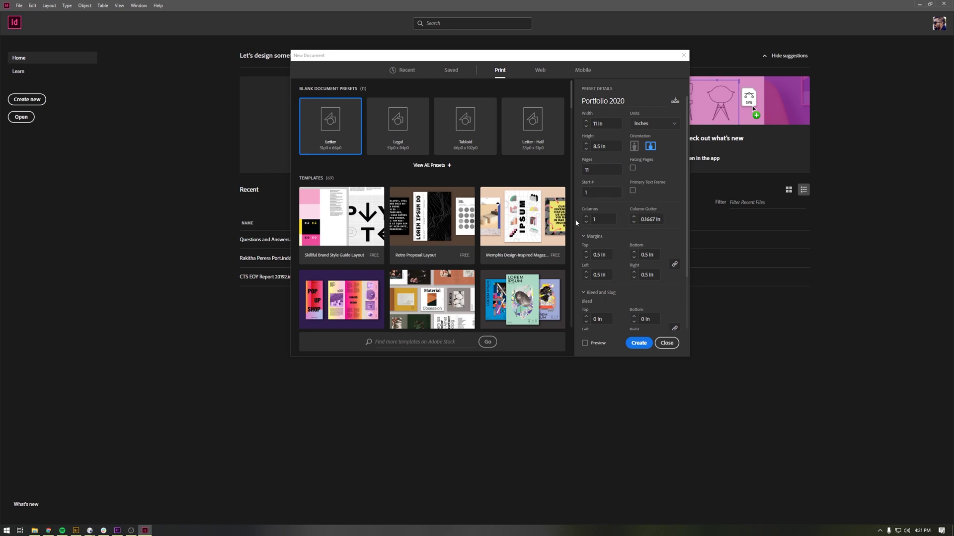
left_click_drag(587, 356, 594, 410)
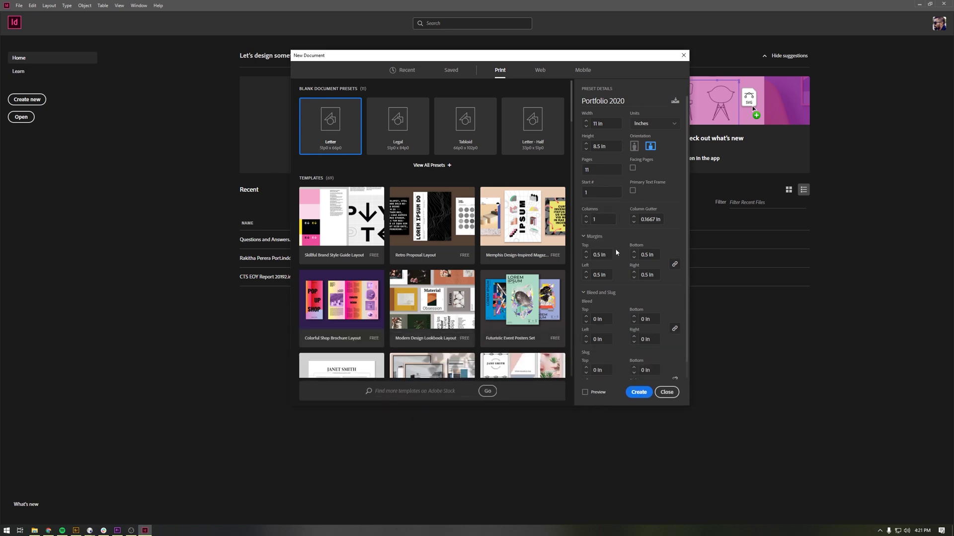
- Expand Margins and Bleed and Slug, and set Columns to 3
left_click(584, 294)
left_click(583, 237)
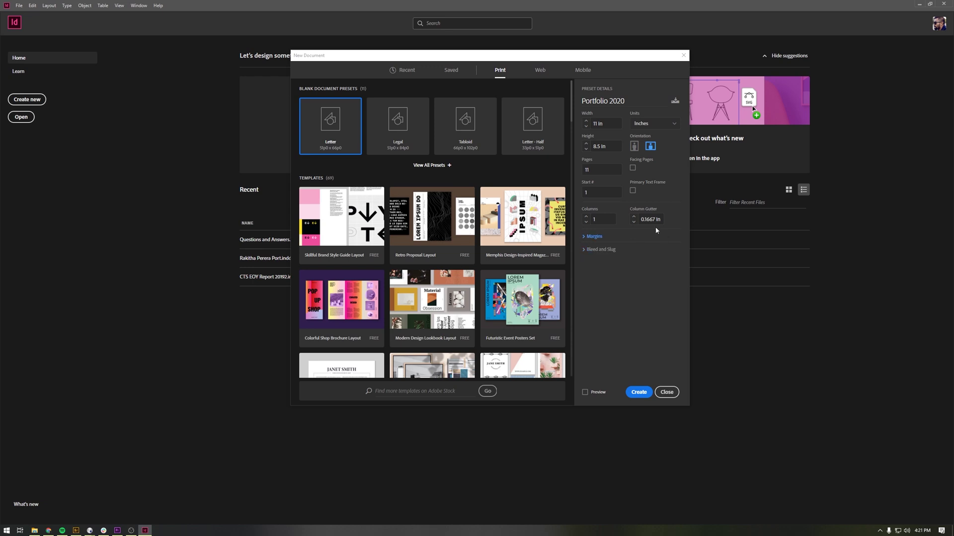
left_click(585, 237)
left_click(585, 294)
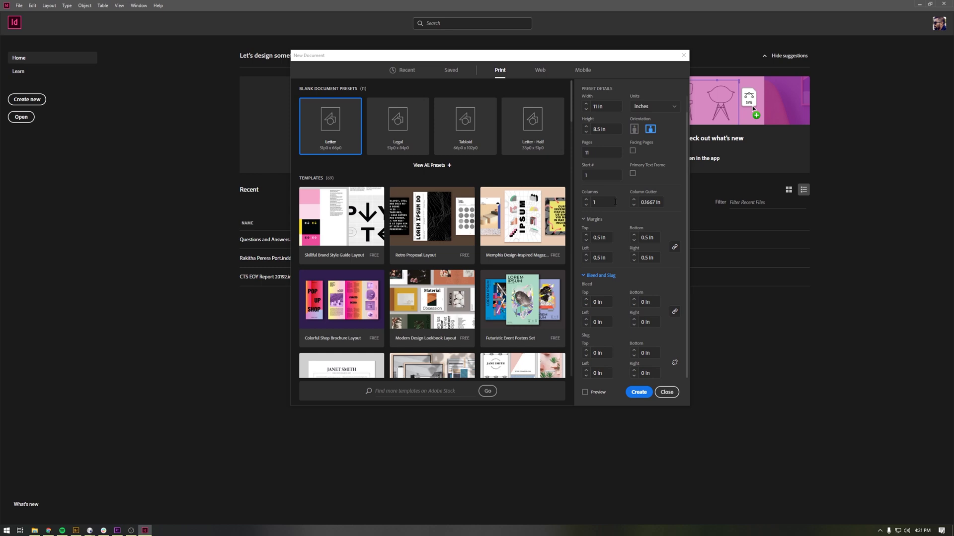
scroll(684, 370, "up", 2)
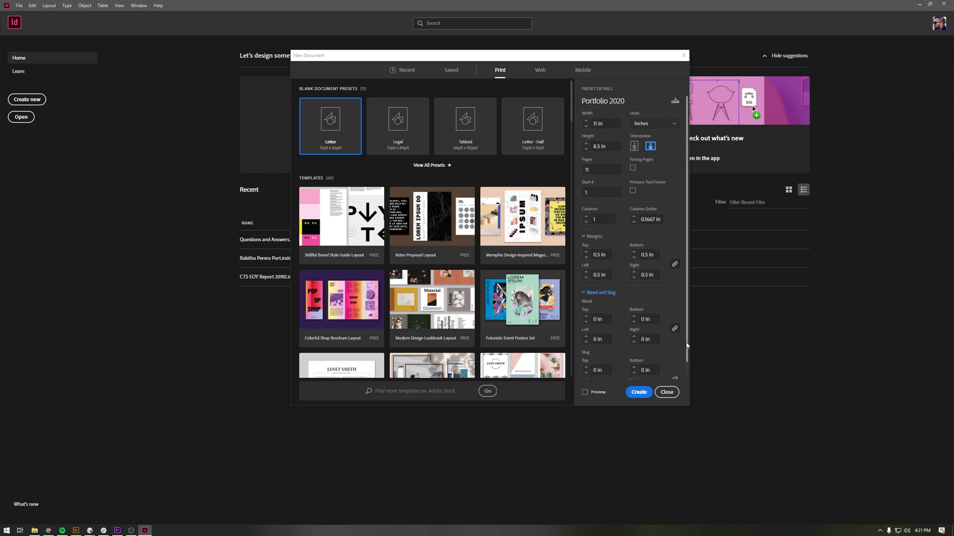
left_click(587, 218)
left_click(586, 217)
- Apply a 0.125 in bleed to all sides and create the document
left_click(608, 319)
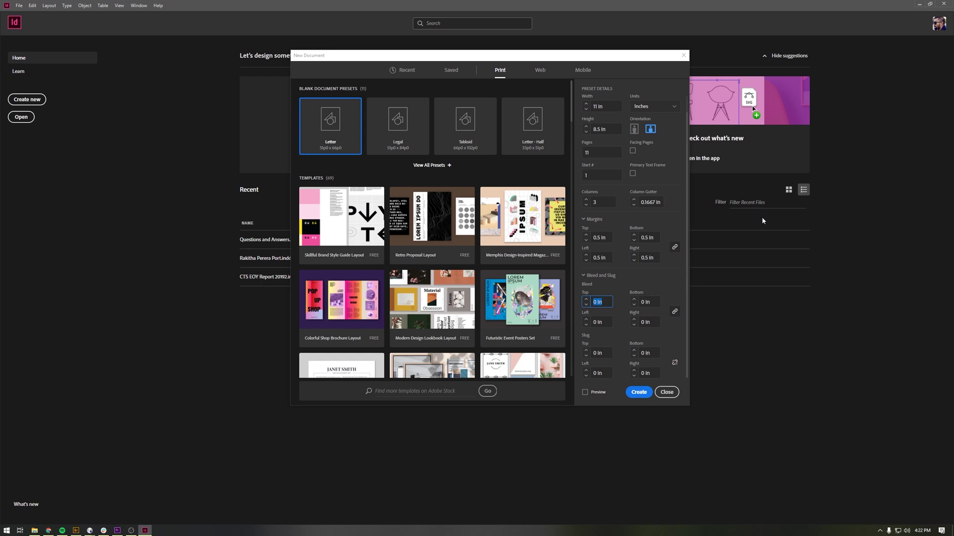
key("BackSpace")
type(".125")
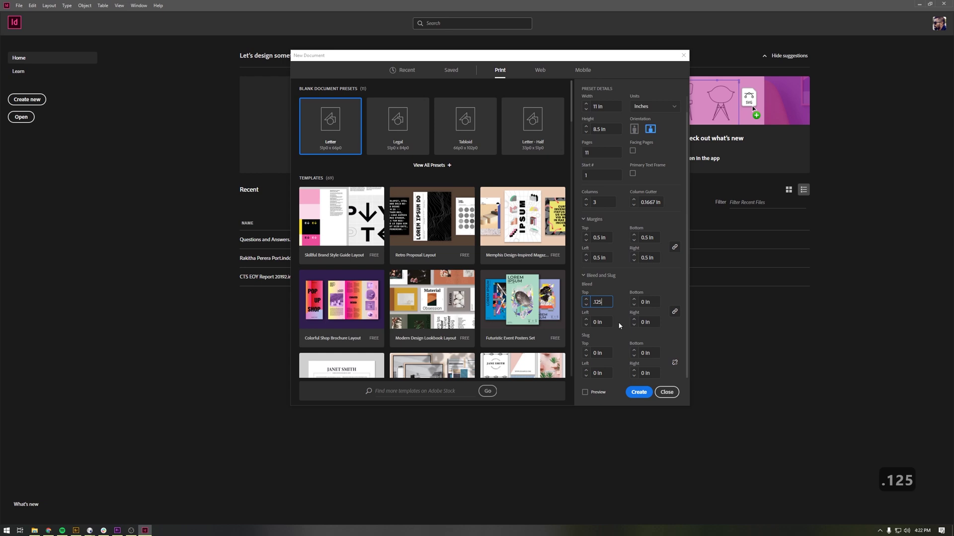
key("Tab")
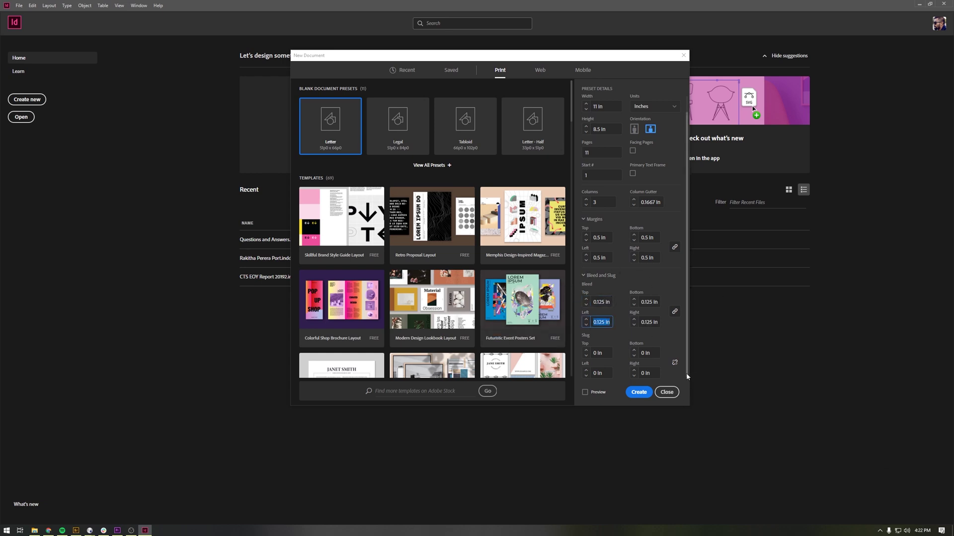
scroll(685, 338, "up", 2)
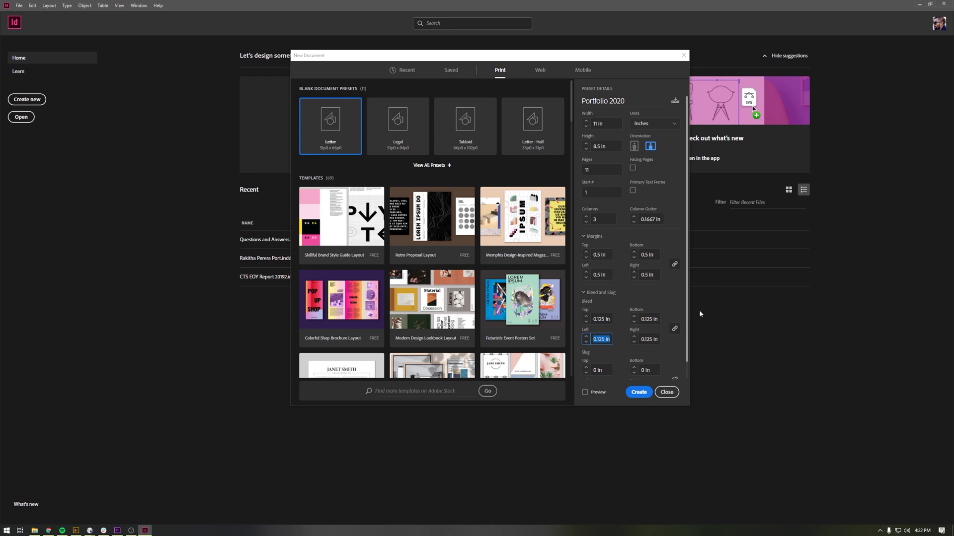
scroll(703, 348, "down", 2)
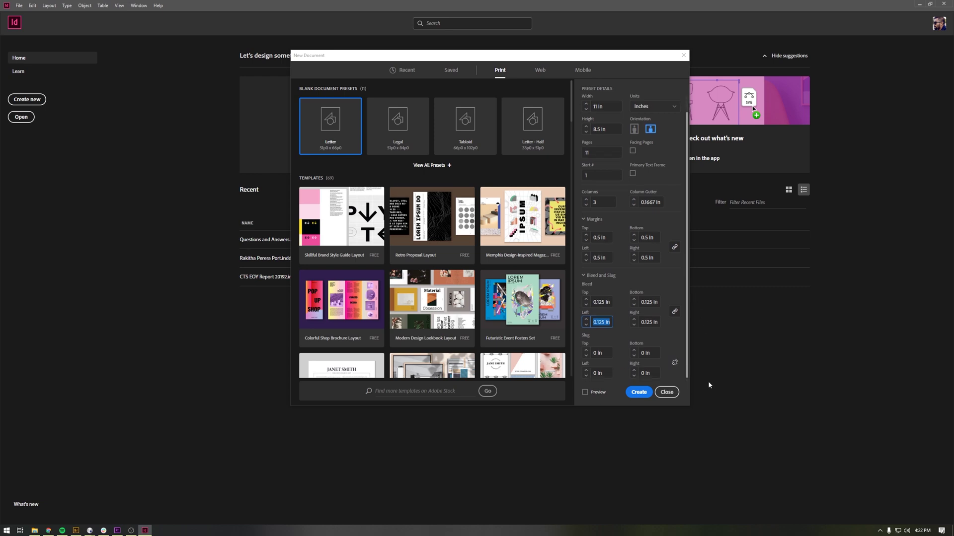
scroll(709, 364, "up", 2)
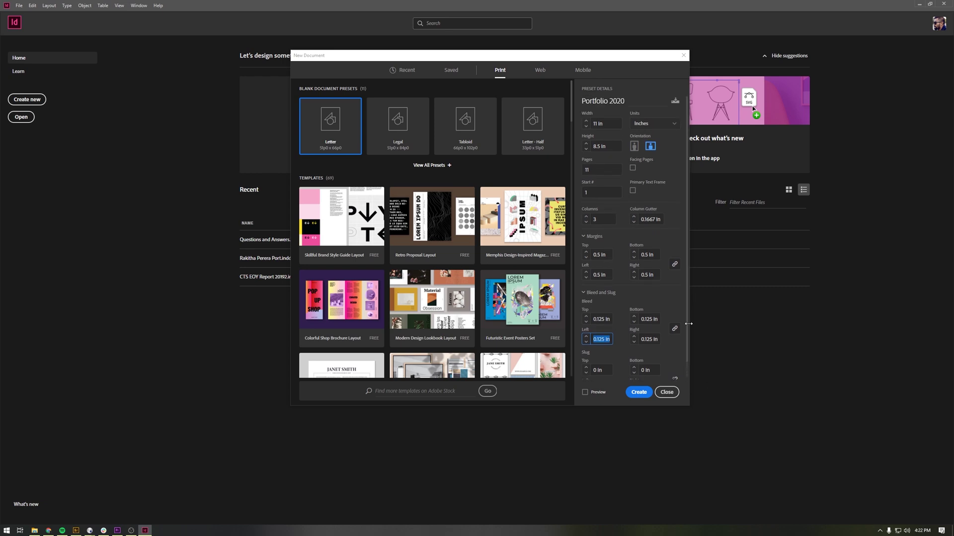
left_click(637, 393)
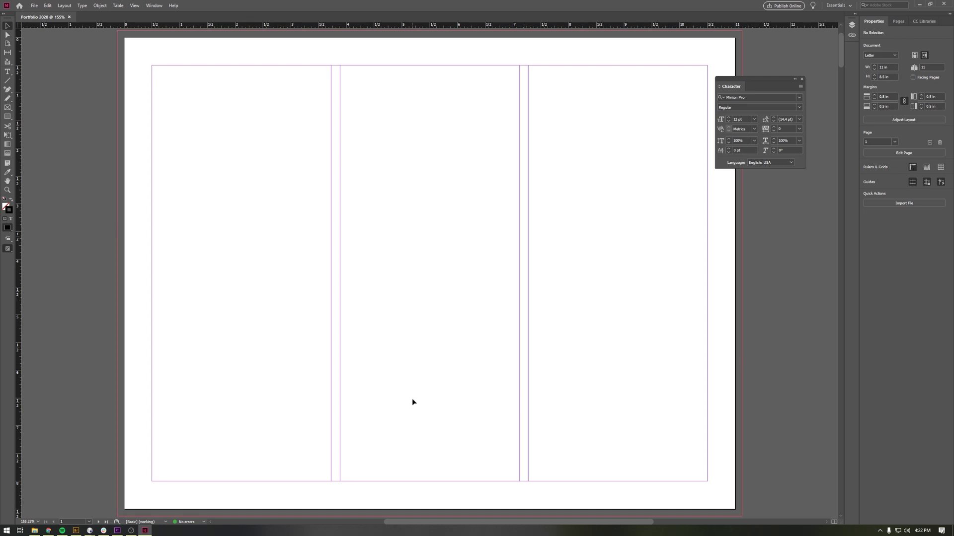
- Zoom out twice with Ctrl+- to show the whole first page at 100%
key("ctrl+minus")
key("ctrl+minus")
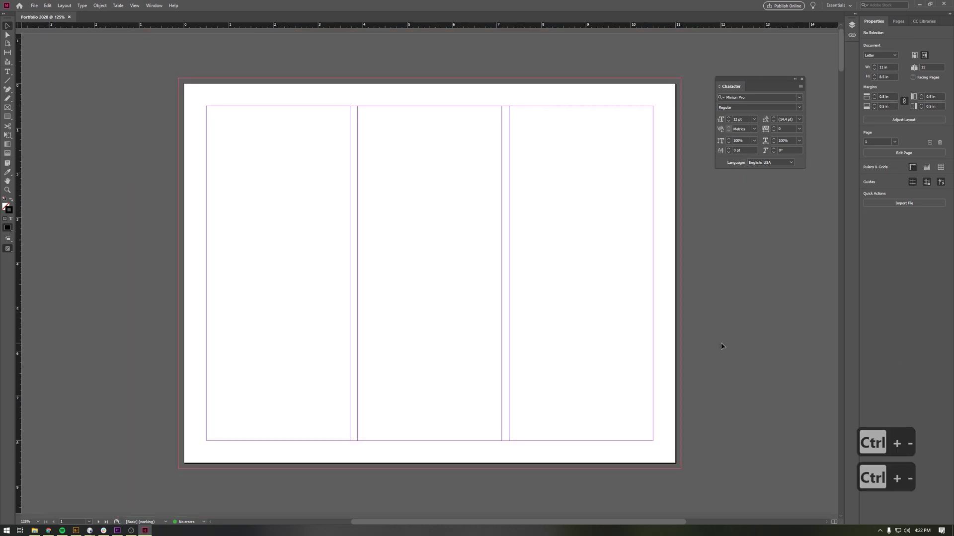
key("ctrl+minus")
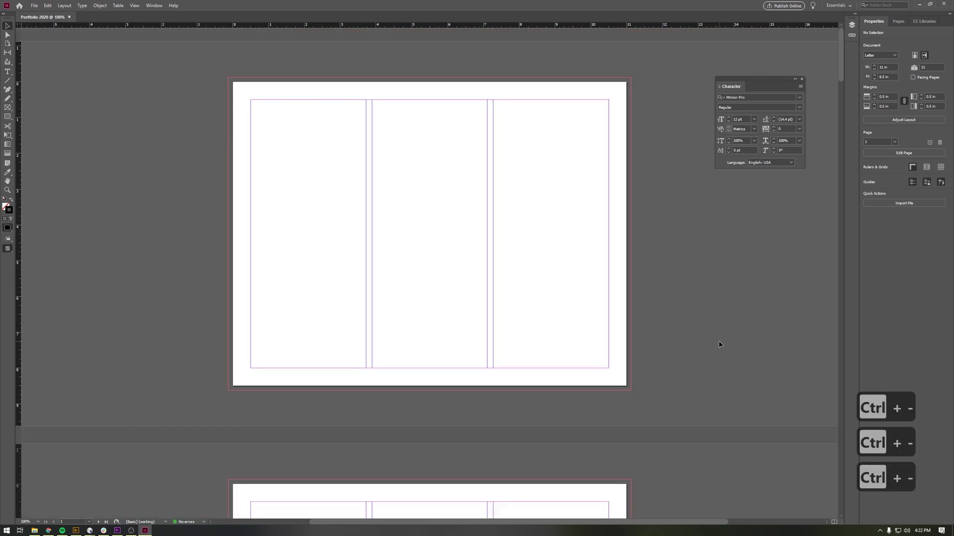
- Jump to page 2 via the Pages panel and scroll it fully into view
left_click(900, 23)
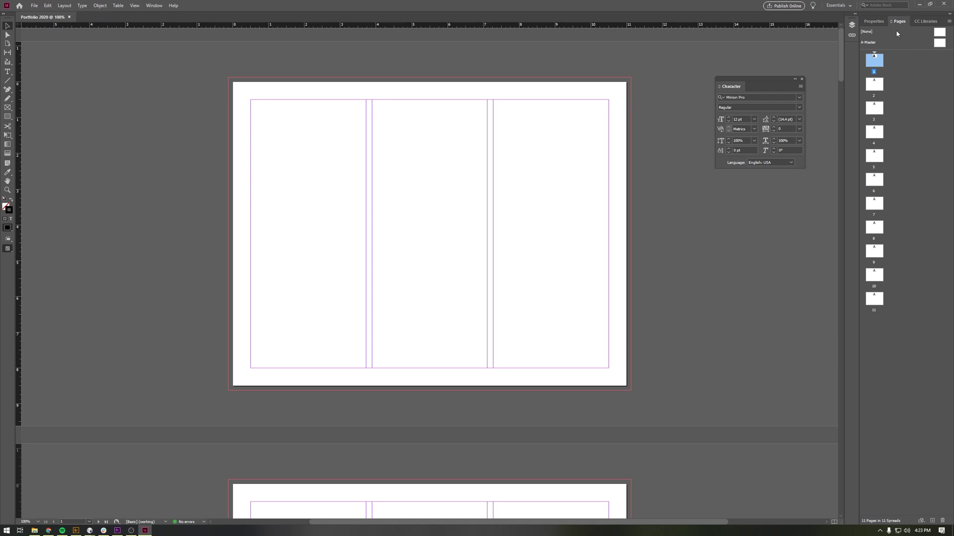
left_click(152, 6)
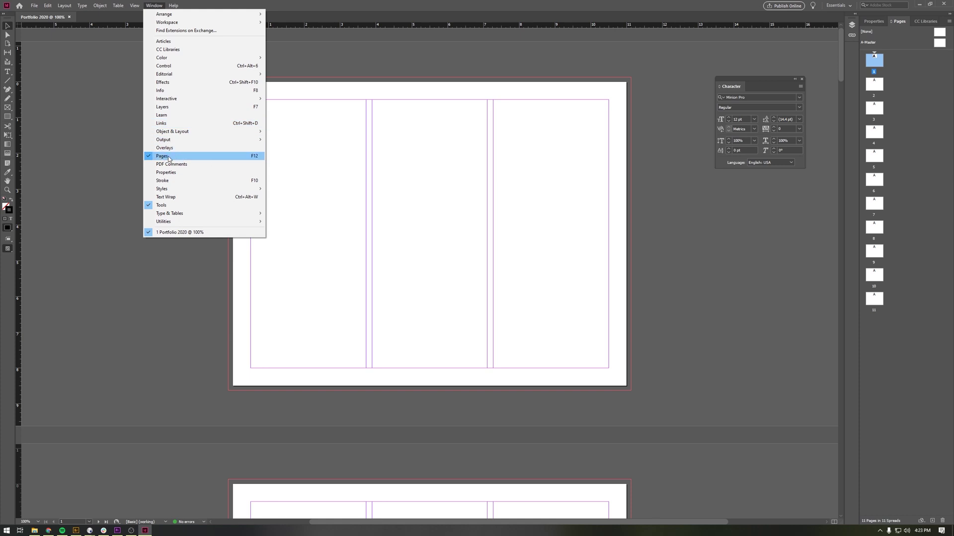
left_click(904, 49)
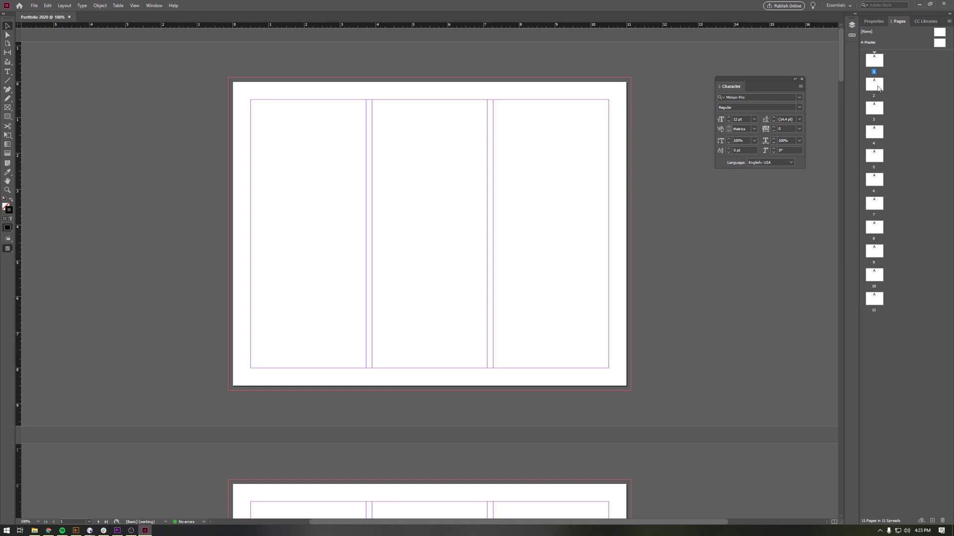
left_click(878, 89)
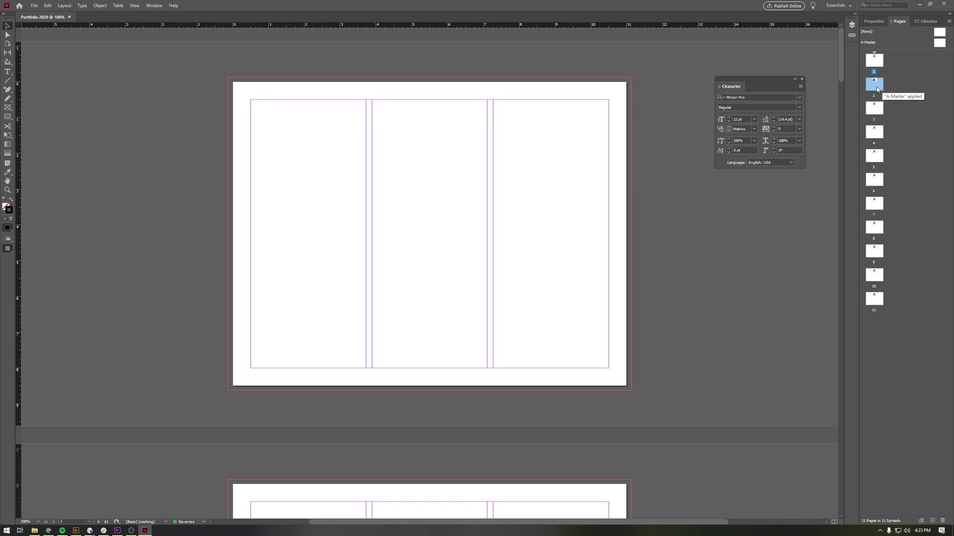
double_click(877, 89)
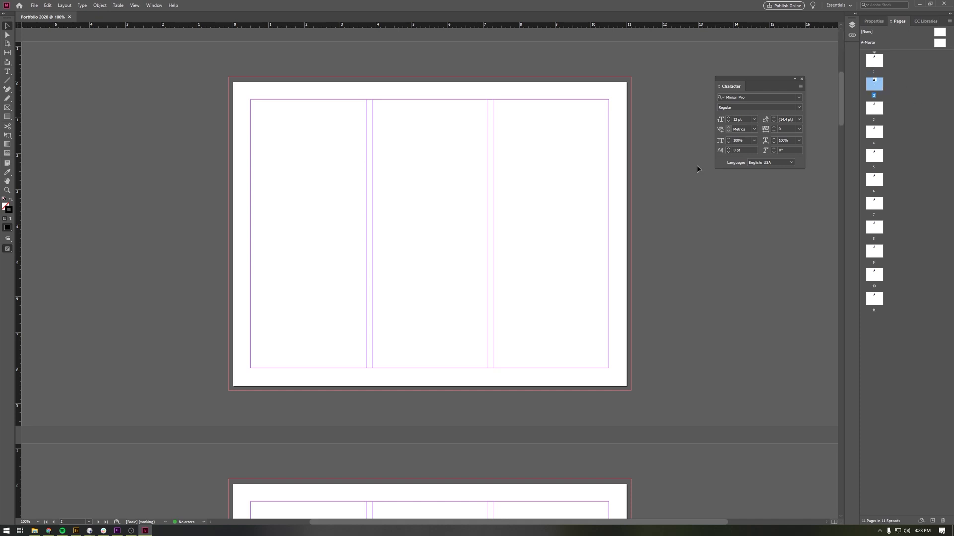
scroll(638, 215, "up", 1)
scroll(638, 214, "down", 5)
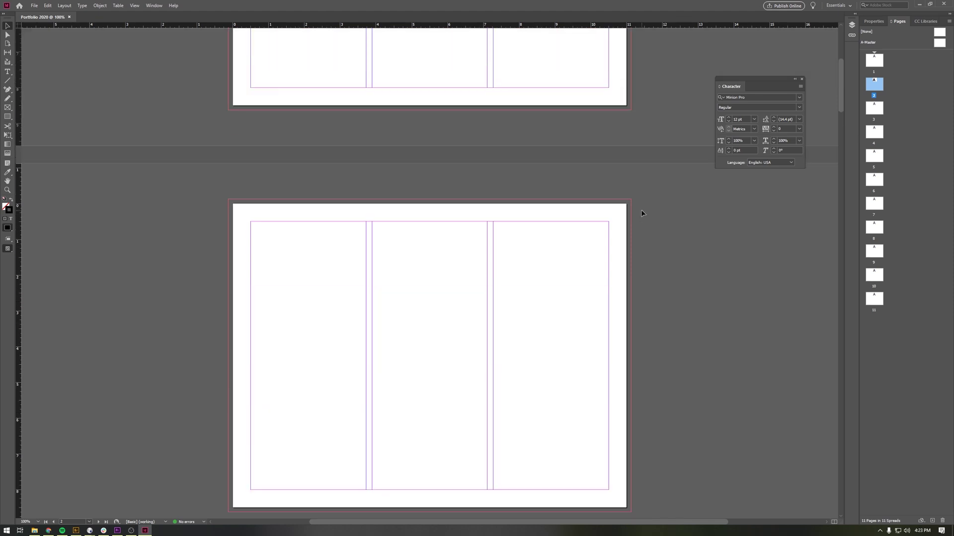
scroll(641, 212, "down", 1)
scroll(640, 212, "up", 5)
scroll(639, 211, "down", 4)
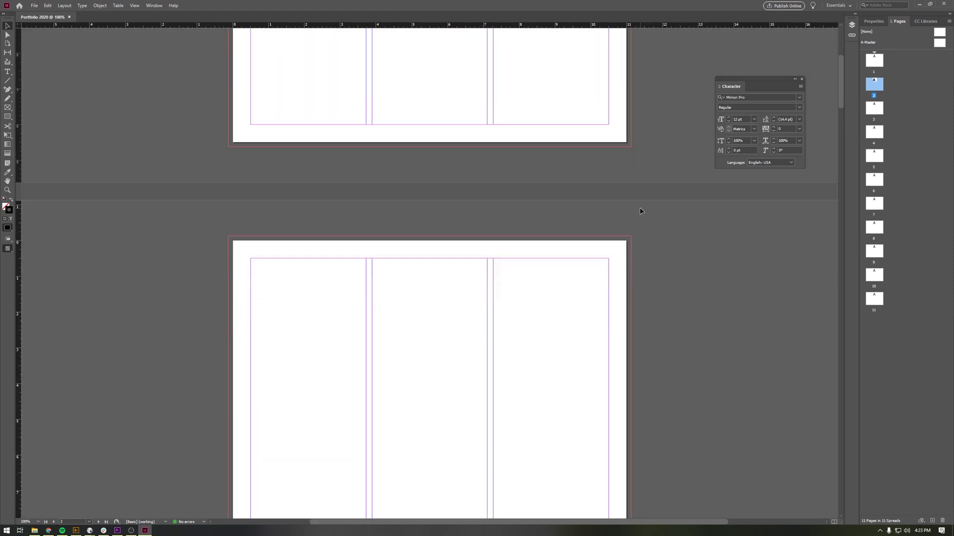
scroll(640, 212, "up", 4)
scroll(639, 211, "up", 1)
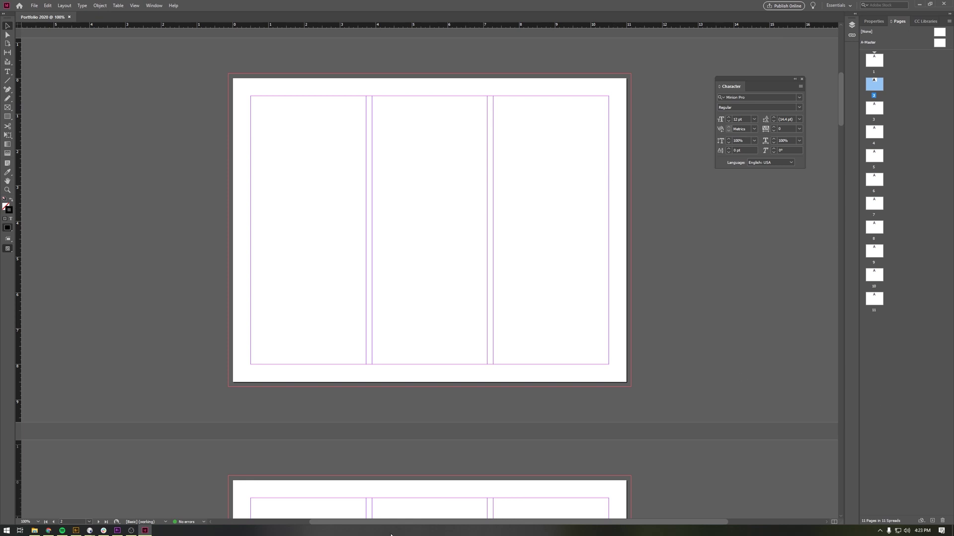
- Place the content-pixie YES YOU CAN photo on page 2, filling it out to the bleed
left_click(34, 530)
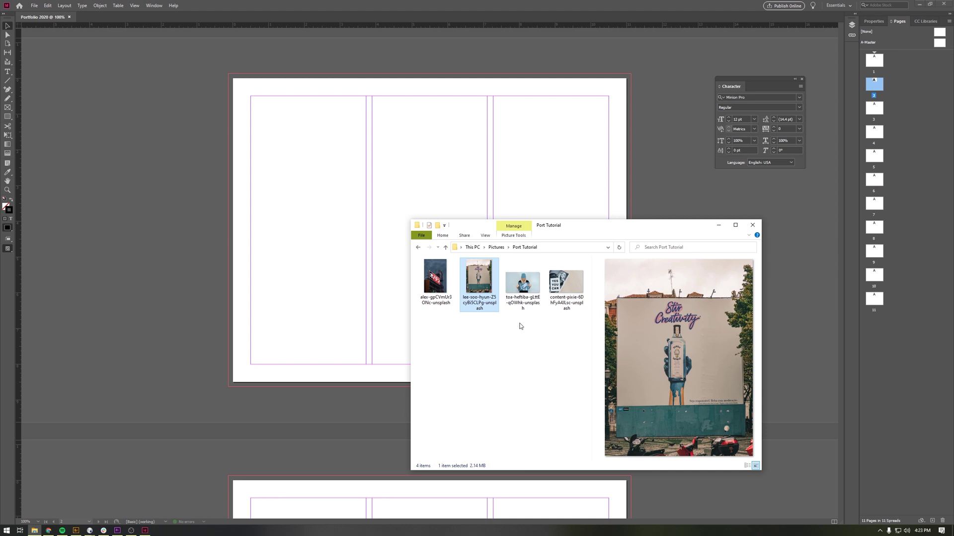
left_click_drag(592, 233, 768, 176)
left_click_drag(741, 233, 272, 187)
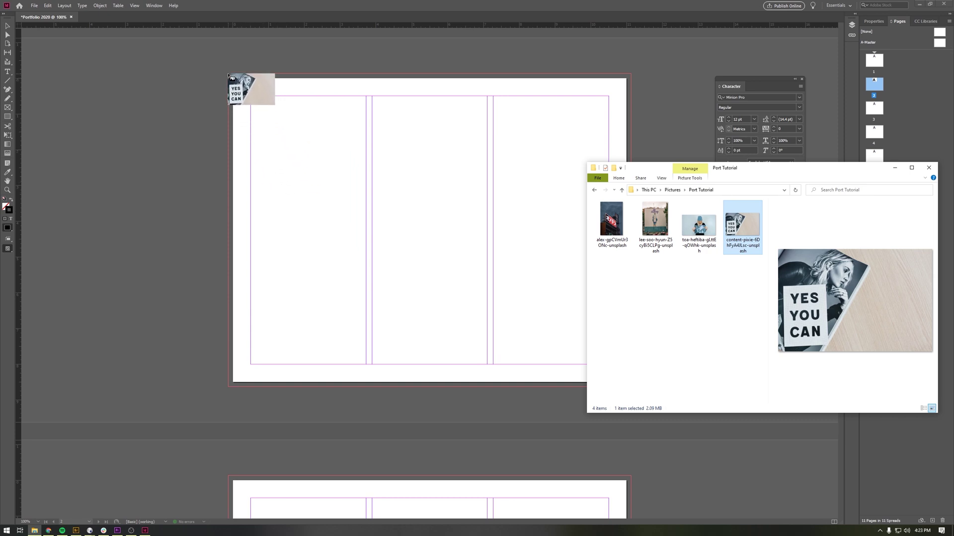
left_click_drag(229, 76, 709, 368)
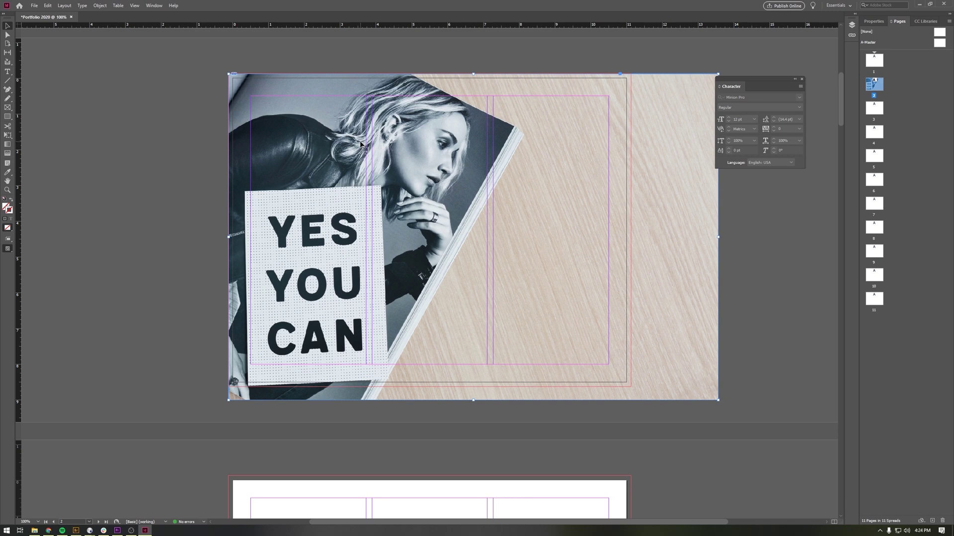
- Crop the YES YOU CAN frame to the left two columns and shift the image left
left_click(775, 313)
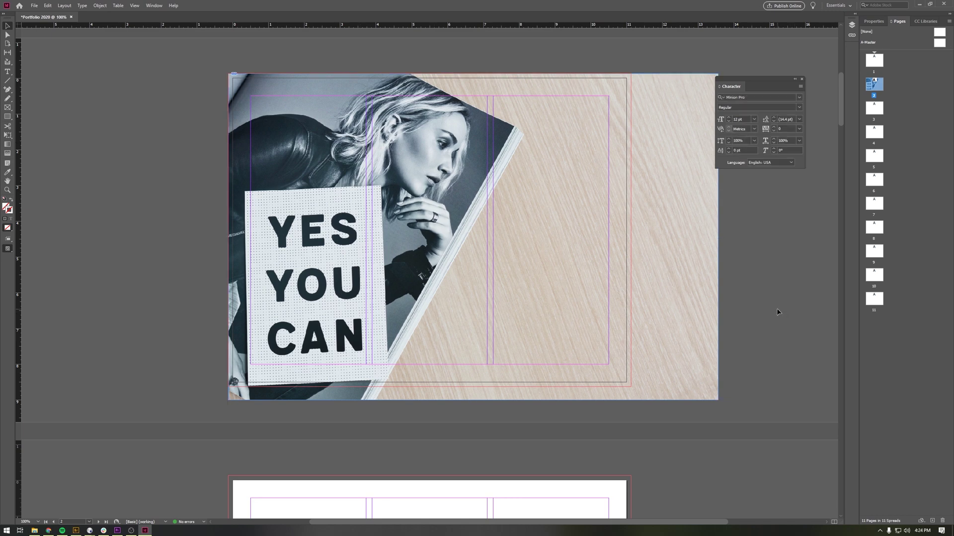
left_click(690, 282)
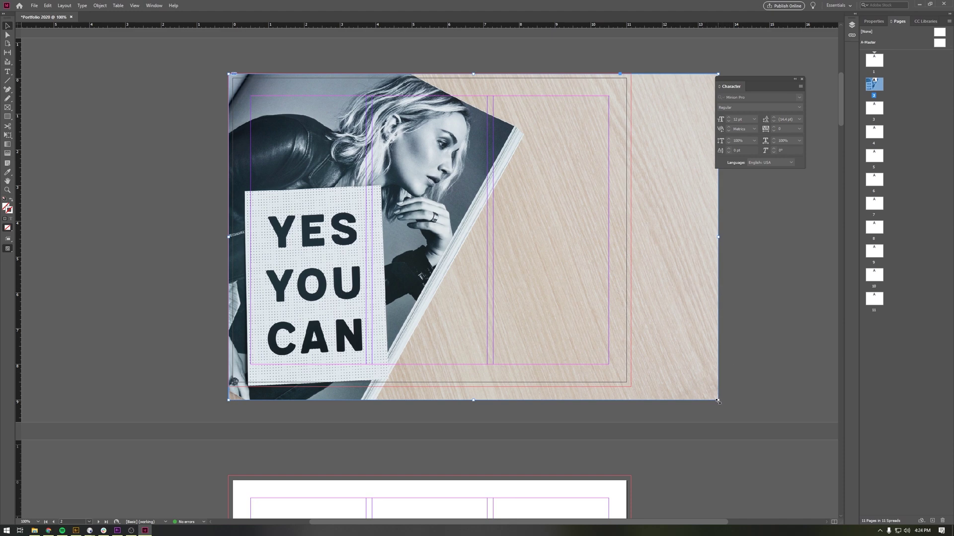
mouse_move(719, 403)
left_mouse_down()
mouse_move(643, 351)
mouse_move(705, 396)
left_mouse_up()
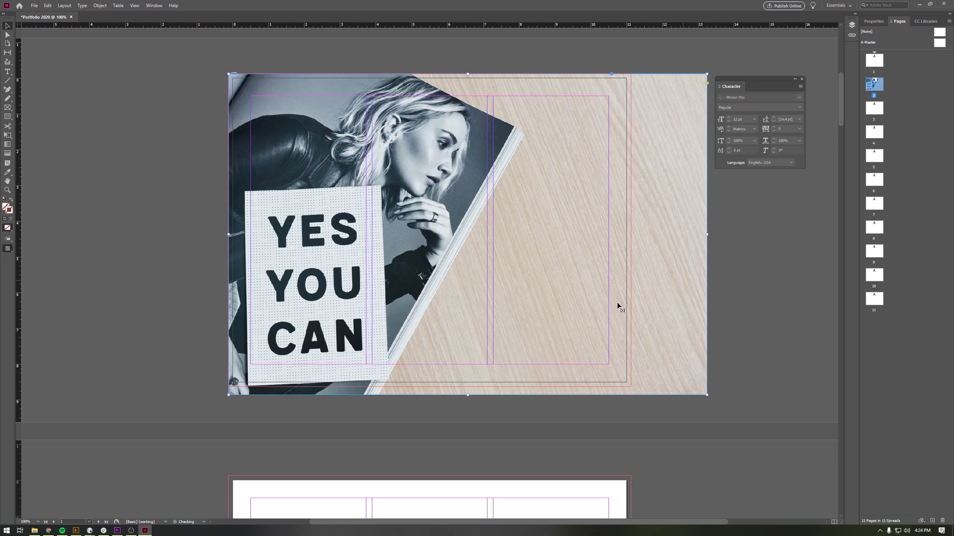
double_click(480, 242)
left_click_drag(705, 393, 488, 390)
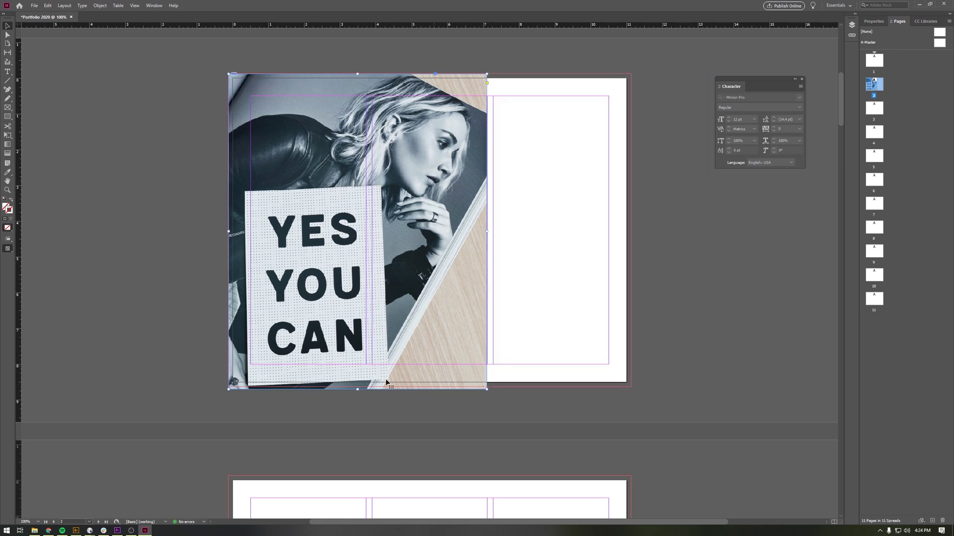
double_click(366, 248)
left_click_drag(407, 252, 370, 251)
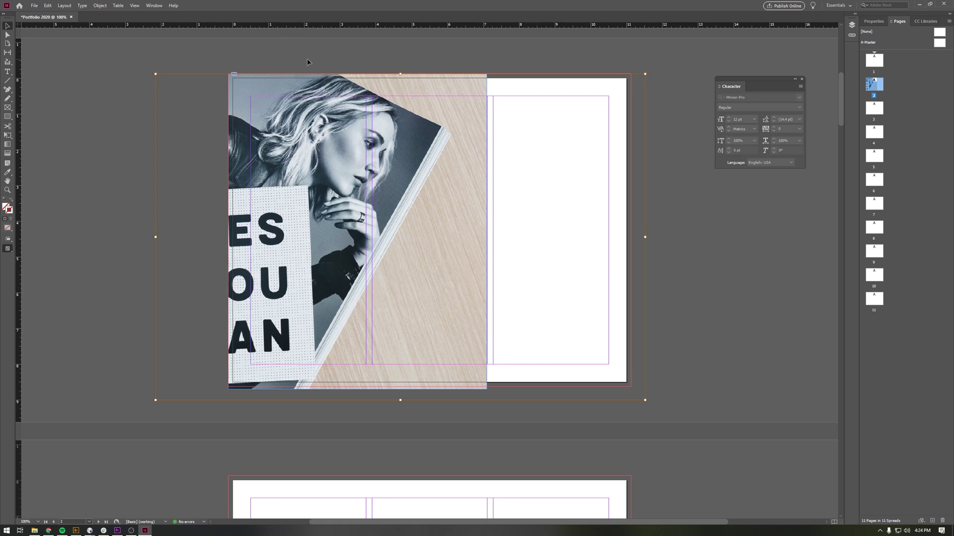
left_click(309, 64)
left_click(312, 79)
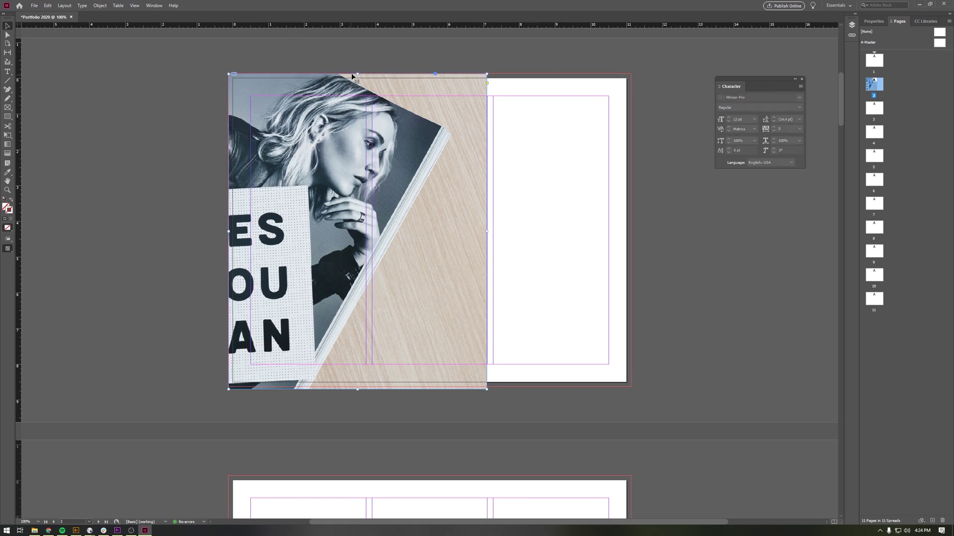
left_click_drag(357, 74, 357, 78)
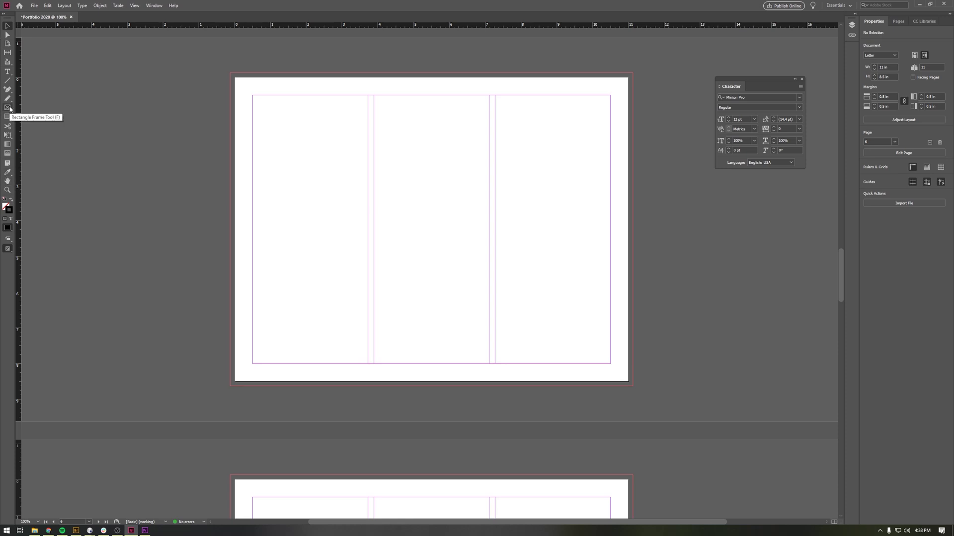
- Draw an empty rectangle frame over the left two columns and switch to the Port Tutorial folder
left_click(10, 108)
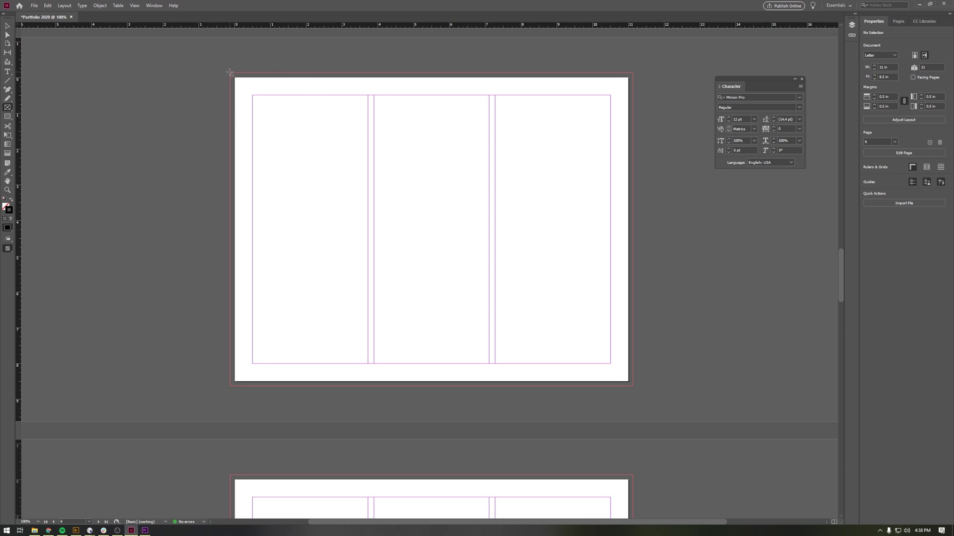
left_click_drag(230, 74, 489, 386)
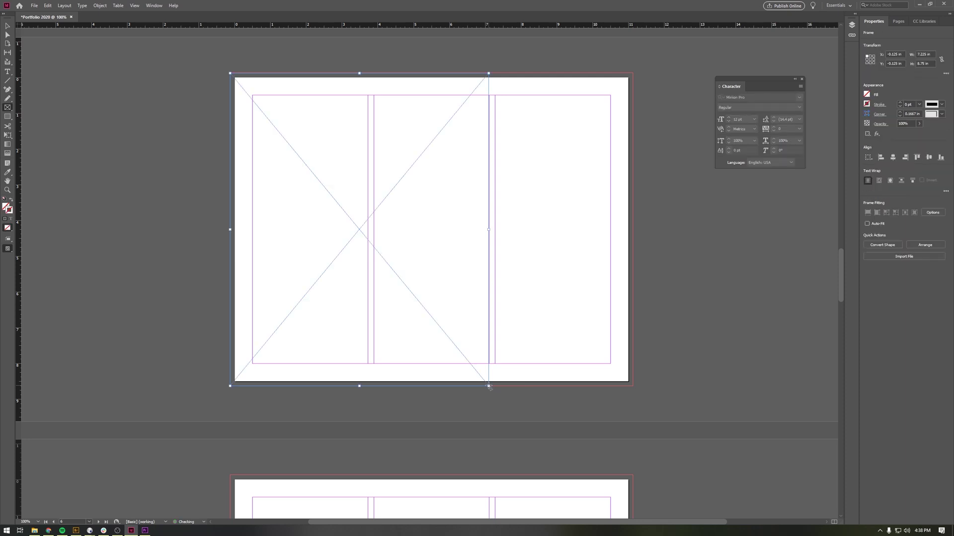
key("alt+Tab")
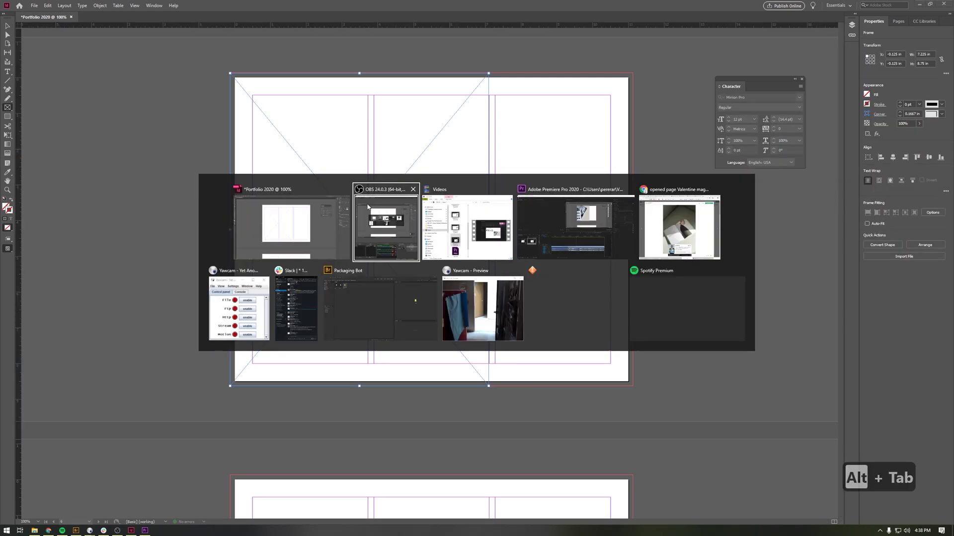
key("alt+Tab")
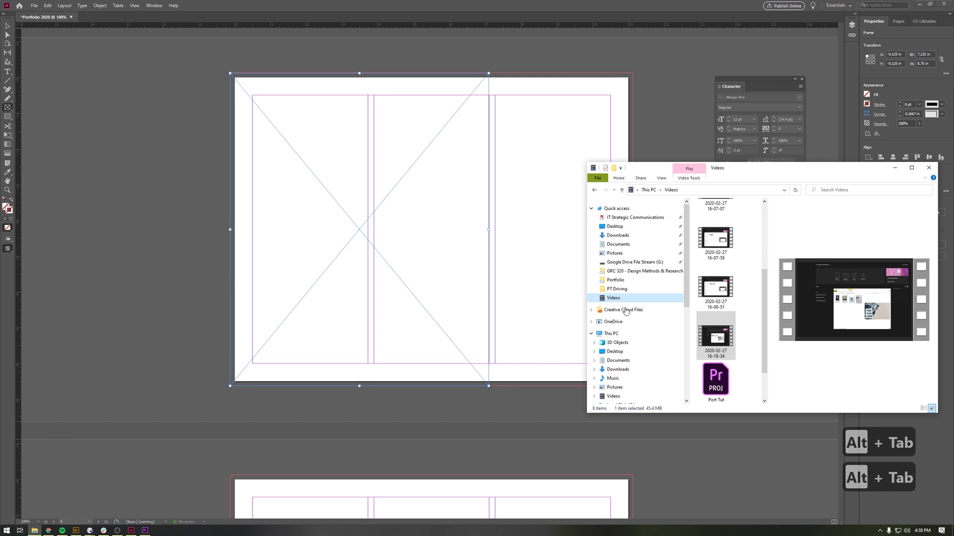
key("ctrl+z")
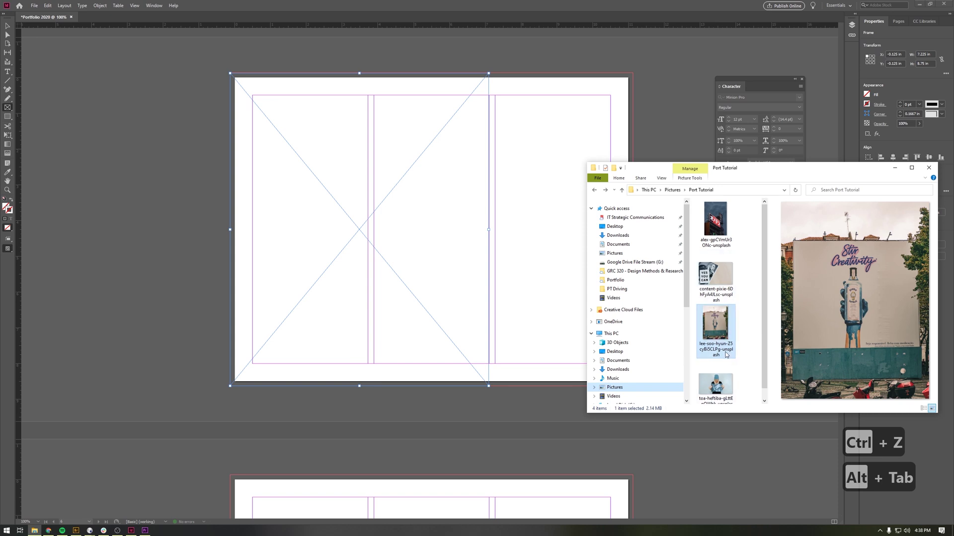
- Drop the lee-soo-hyun Stir Creativity photo into the frame and apply Fill Frame Proportionally
left_click_drag(723, 327, 400, 257)
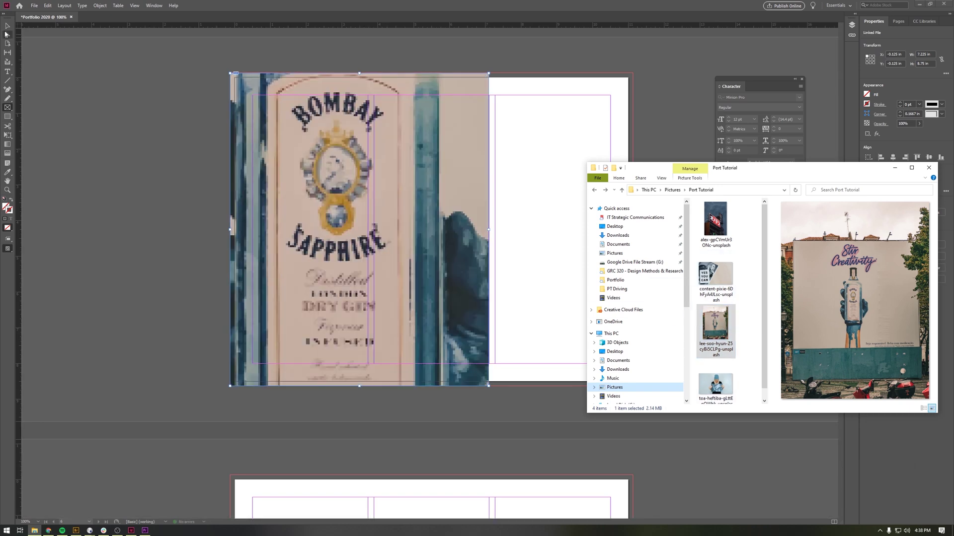
left_click(56, 67)
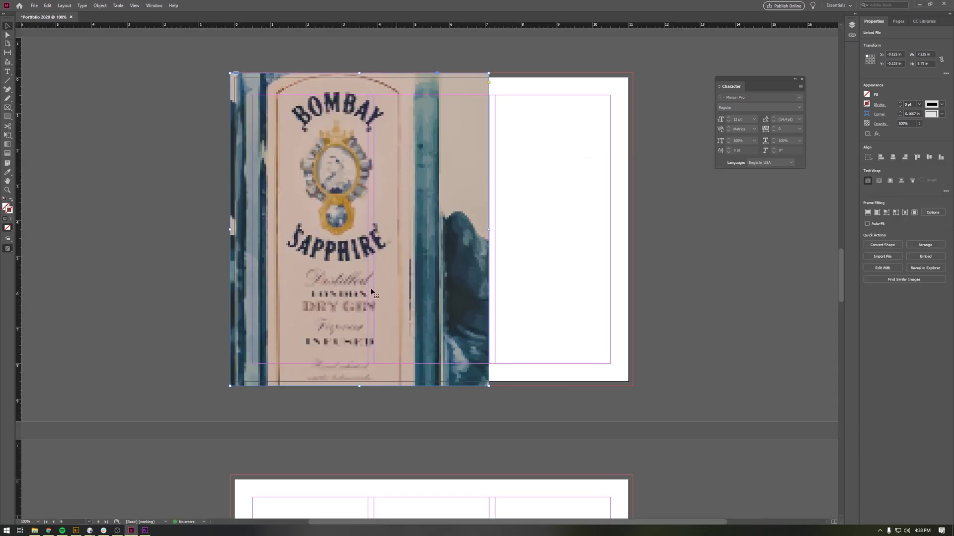
right_click(342, 229)
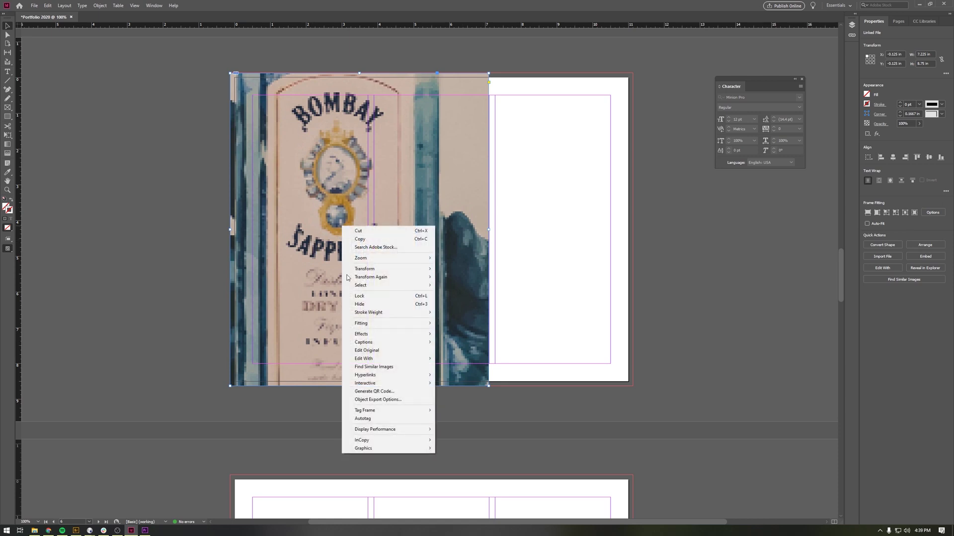
mouse_move(388, 328)
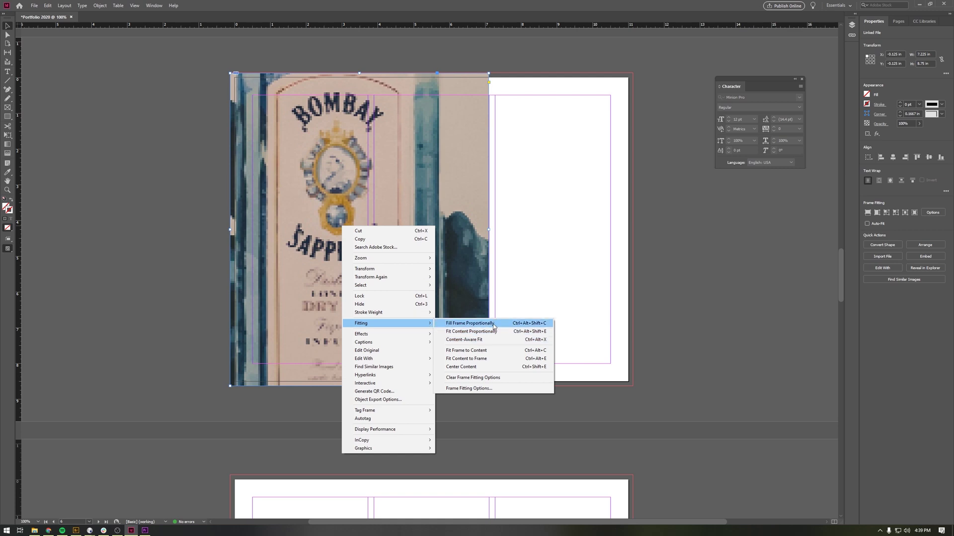
left_click(493, 326)
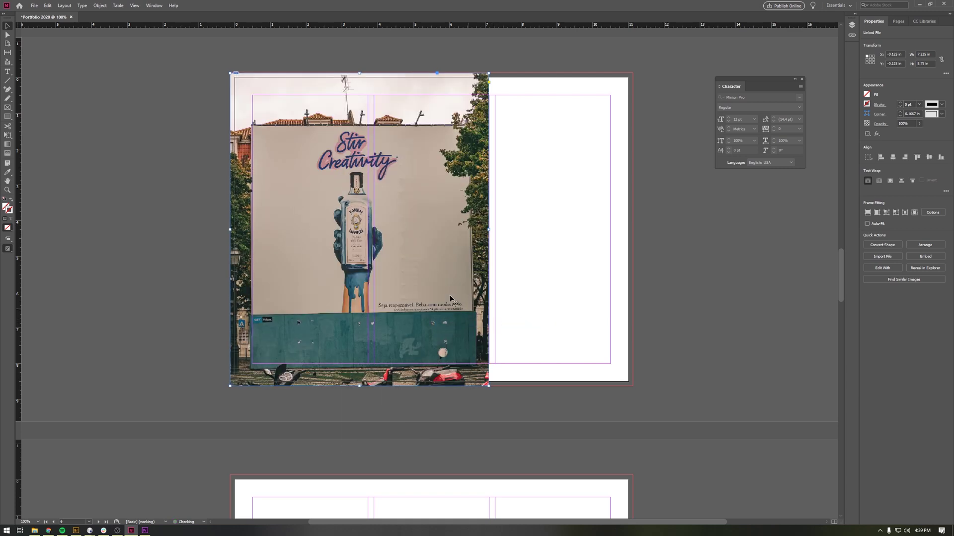
left_click(368, 230)
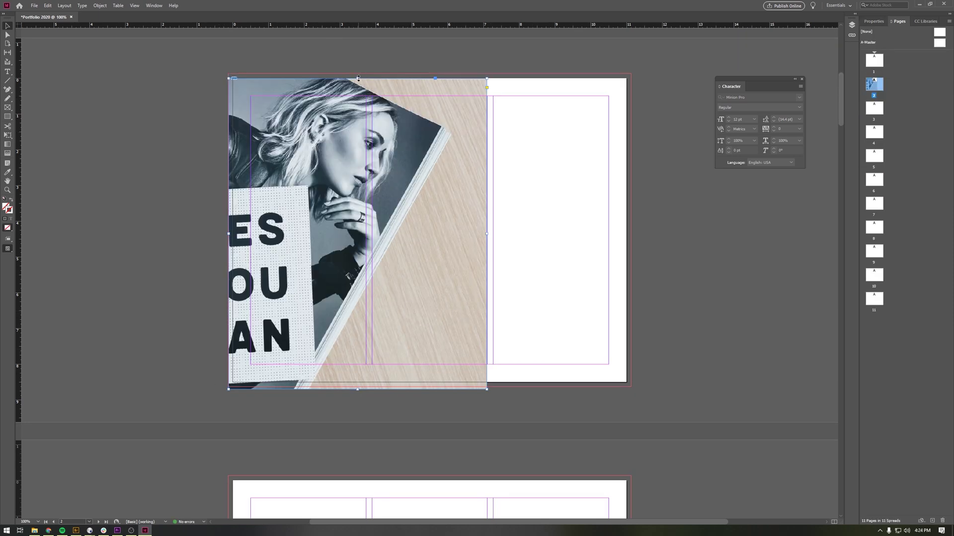
- Extend the photo to the top bleed and add a 'Title of this' text box in the right column
left_click_drag(358, 78, 358, 74)
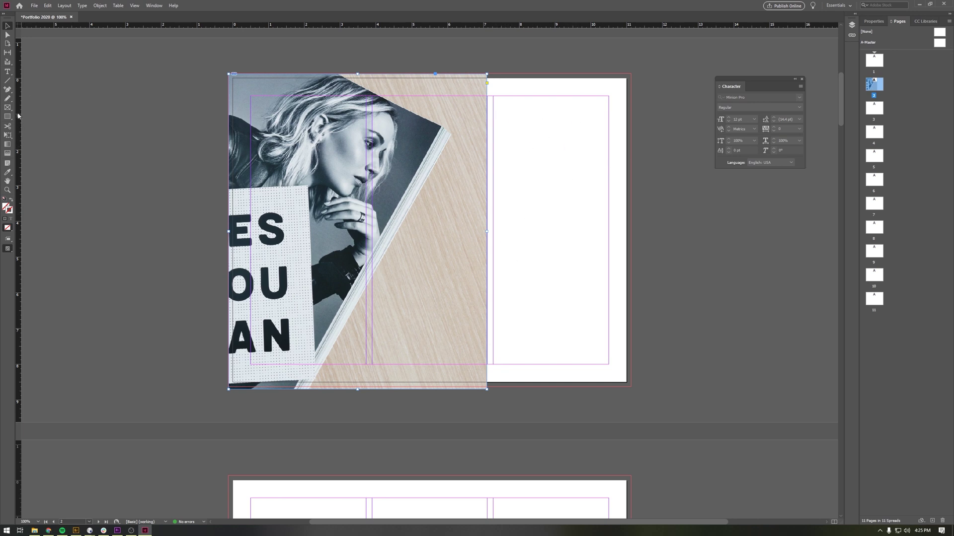
left_click(7, 72)
left_click_drag(498, 143, 599, 167)
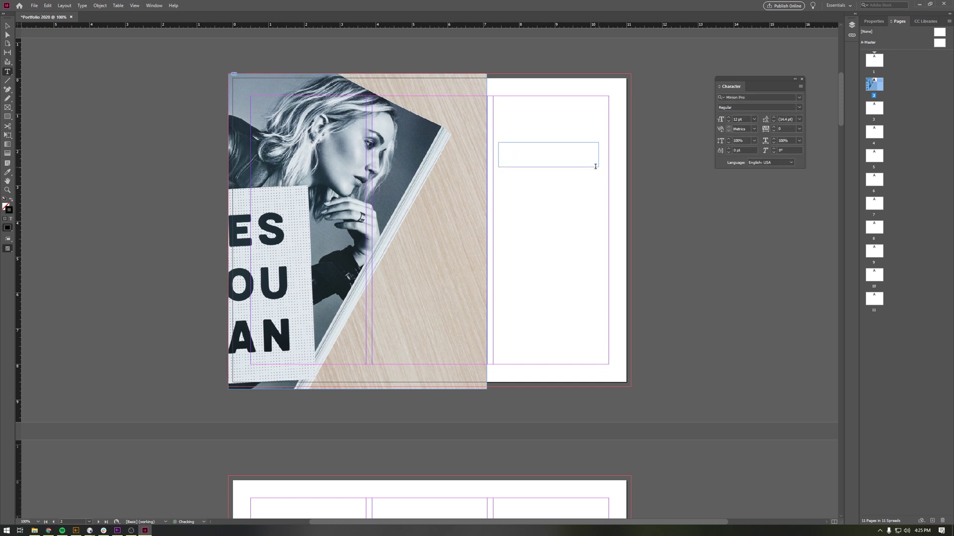
type("Title")
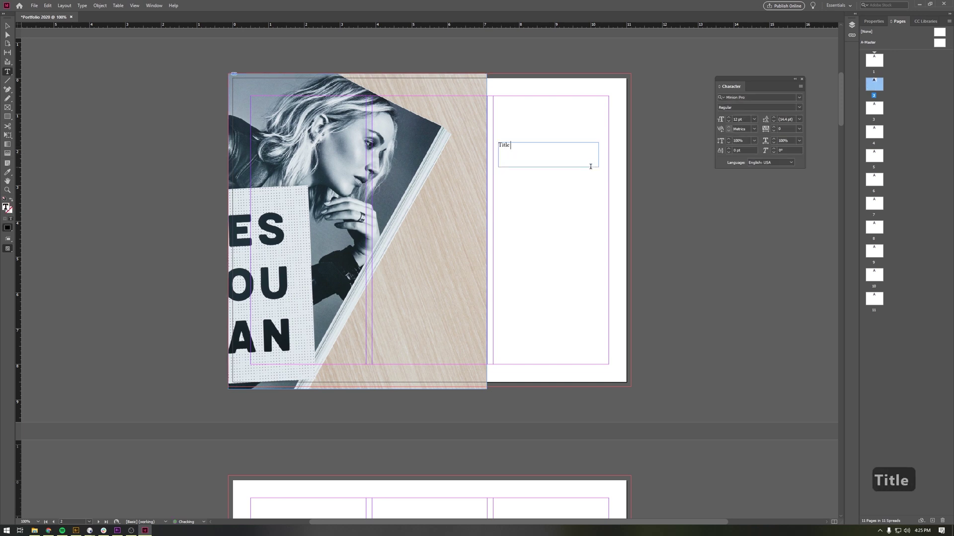
type(" of this")
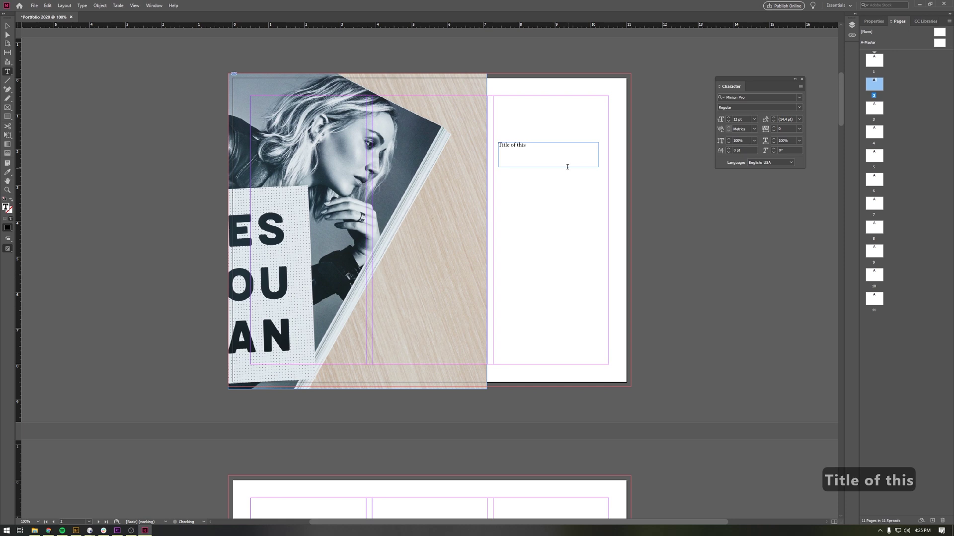
- Nudge the 'Title of this' box slightly right and down, then bring page 2 back into view
left_click(8, 26)
left_click_drag(526, 147, 519, 176)
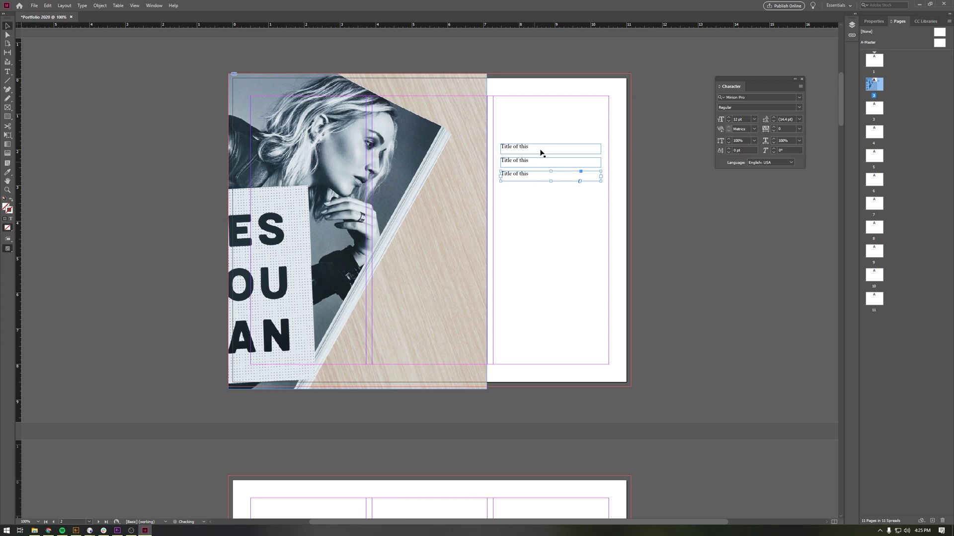
left_click(521, 152)
left_click(512, 409)
scroll(485, 413, "down", 15)
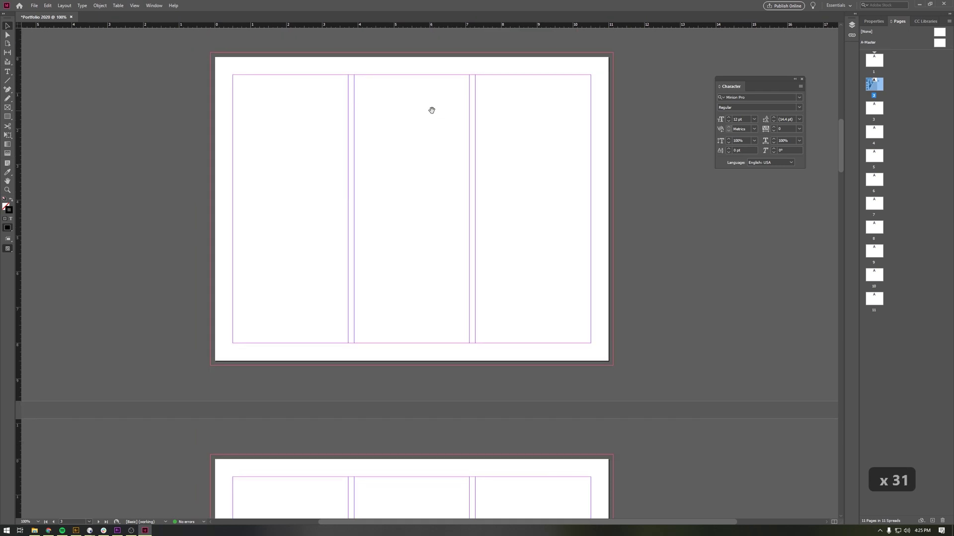
scroll(431, 110, "up", 15)
left_click_drag(431, 110, 506, 246)
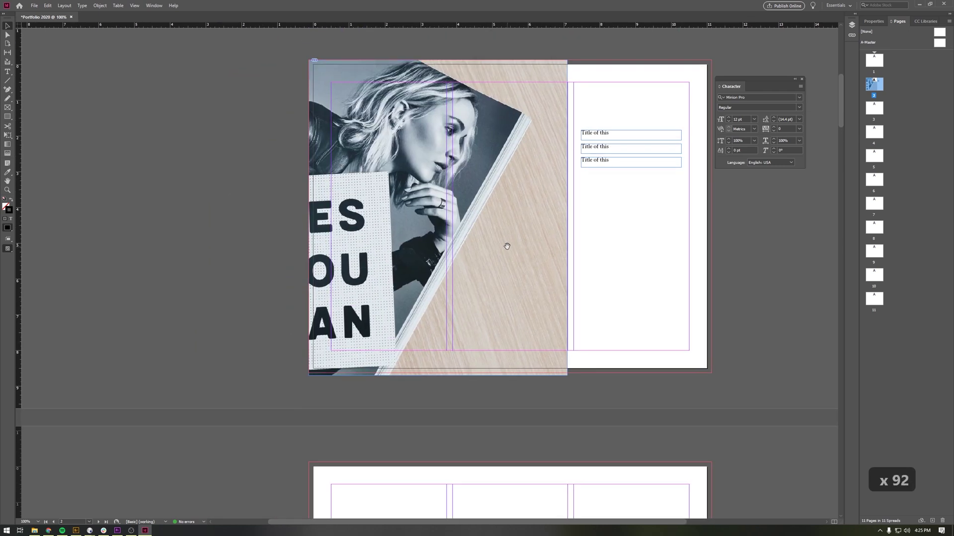
- Place the lee-soo-hyun mural photo over page 3's right two columns, bleeding off the page
scroll(462, 308, "down", 12)
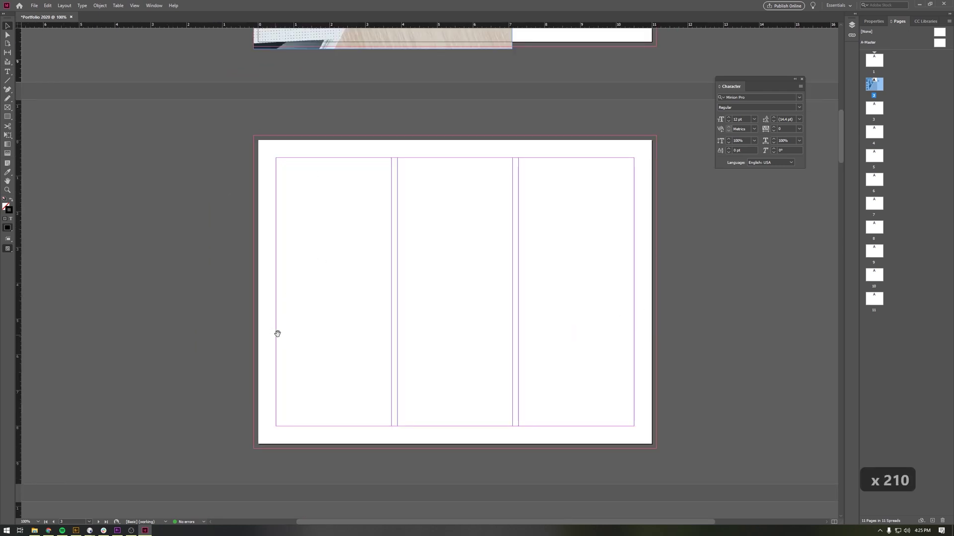
scroll(370, 320, "up", 12)
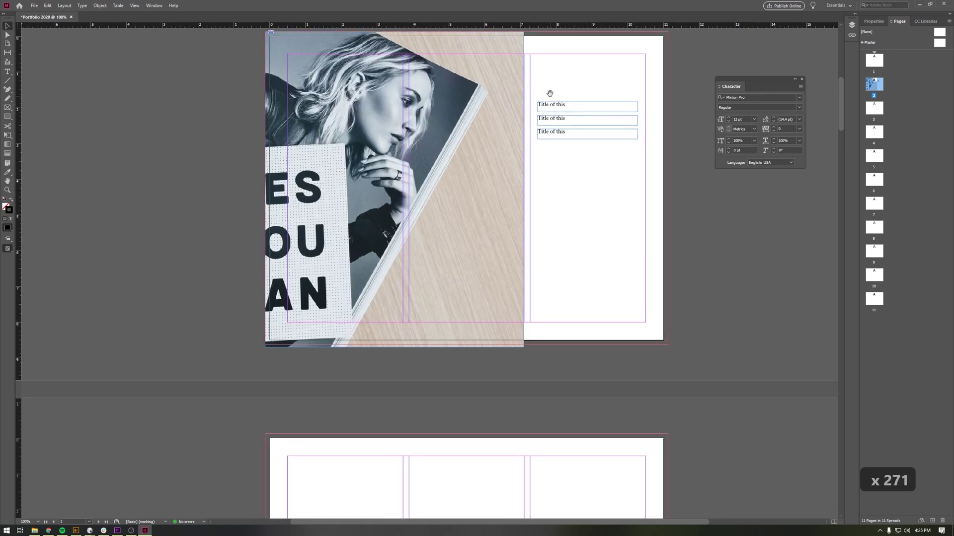
scroll(474, 224, "down", 12)
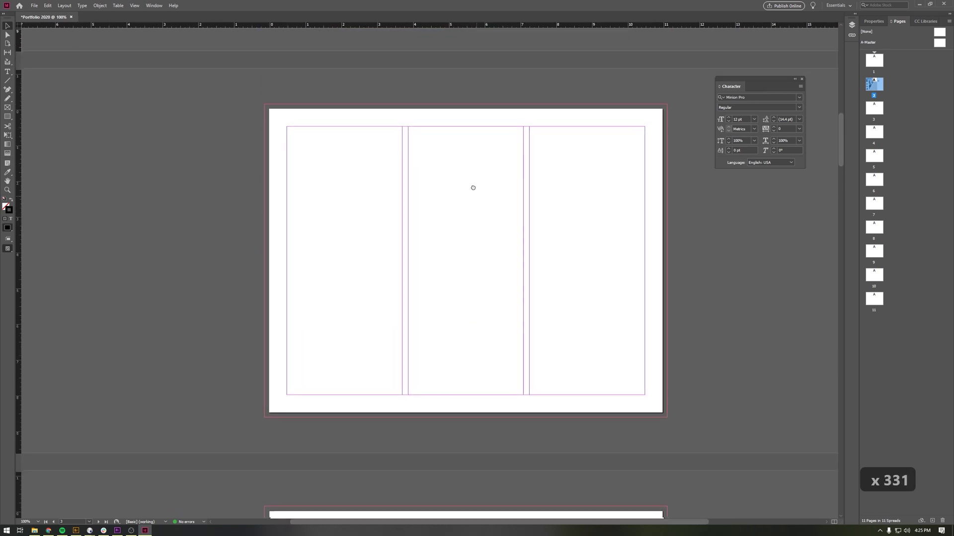
scroll(472, 188, "down", 9)
key("alt+Tab")
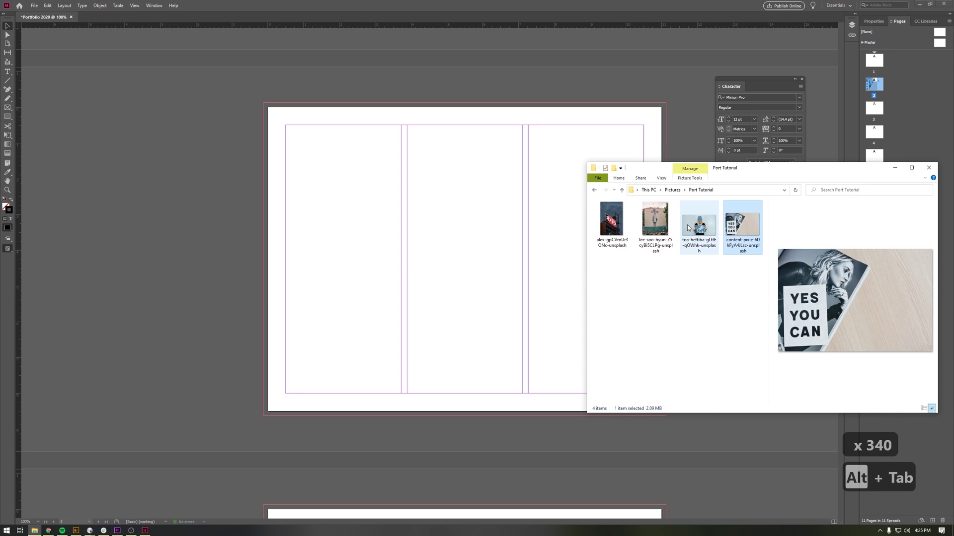
left_click_drag(655, 221, 684, 437)
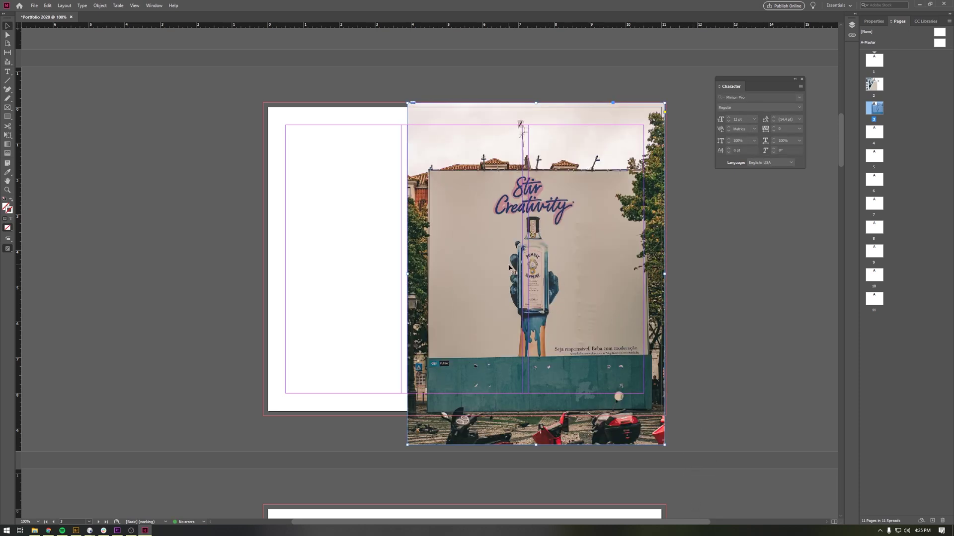
- Shift the mural photo slightly upward within its frame
left_click(533, 287)
left_click_drag(533, 286, 530, 272)
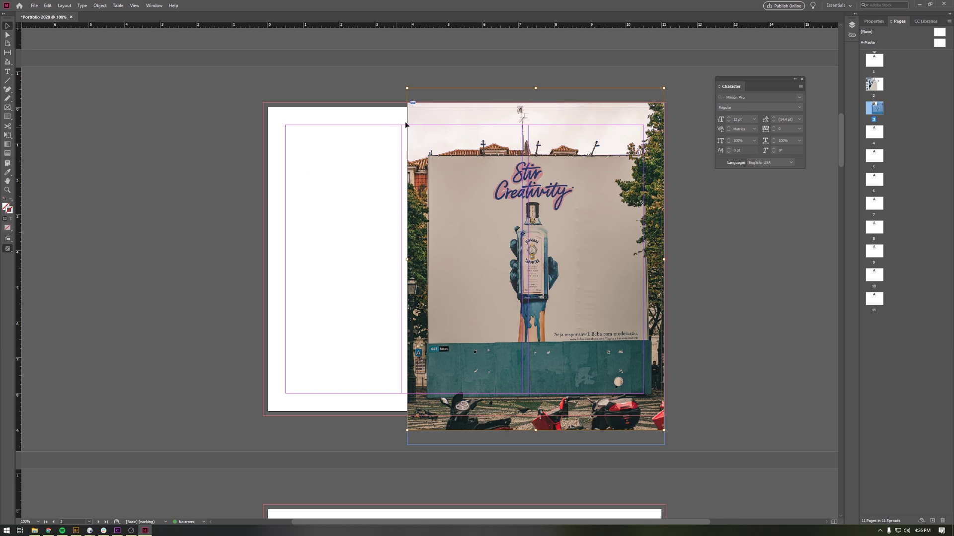
left_click(739, 338)
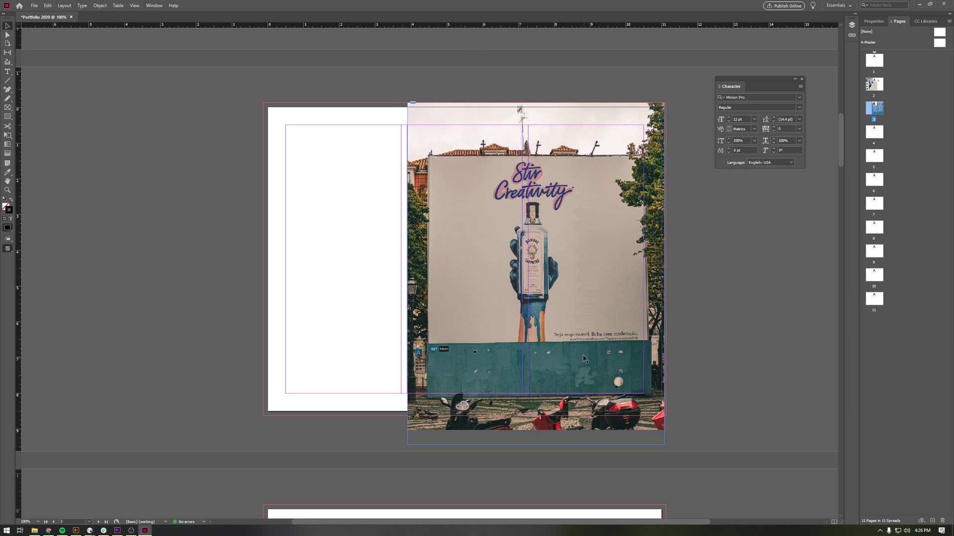
- Spread the toa-heftiba beanie photo across page 4, then draw a tall rectangle over its left column
scroll(367, 181, "down", 13)
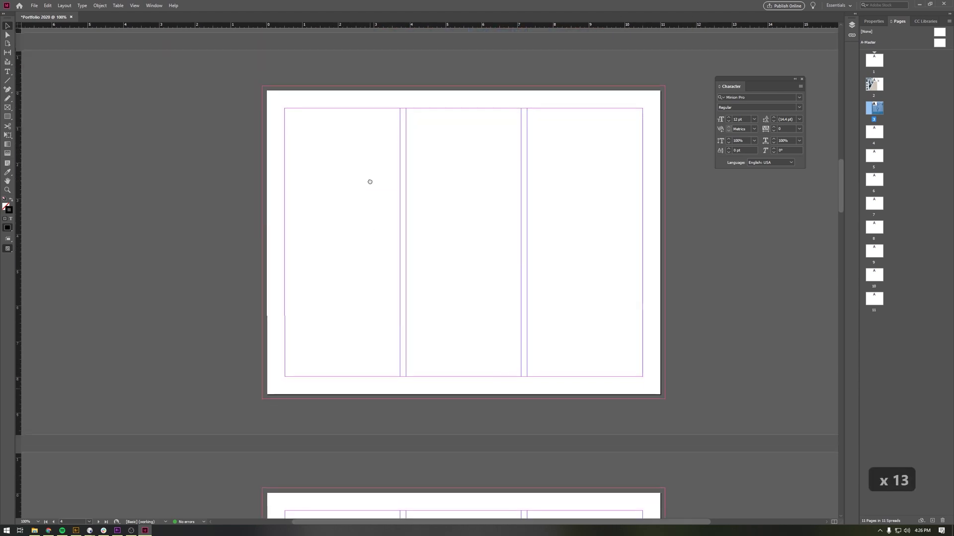
key("alt+Tab")
key("Right")
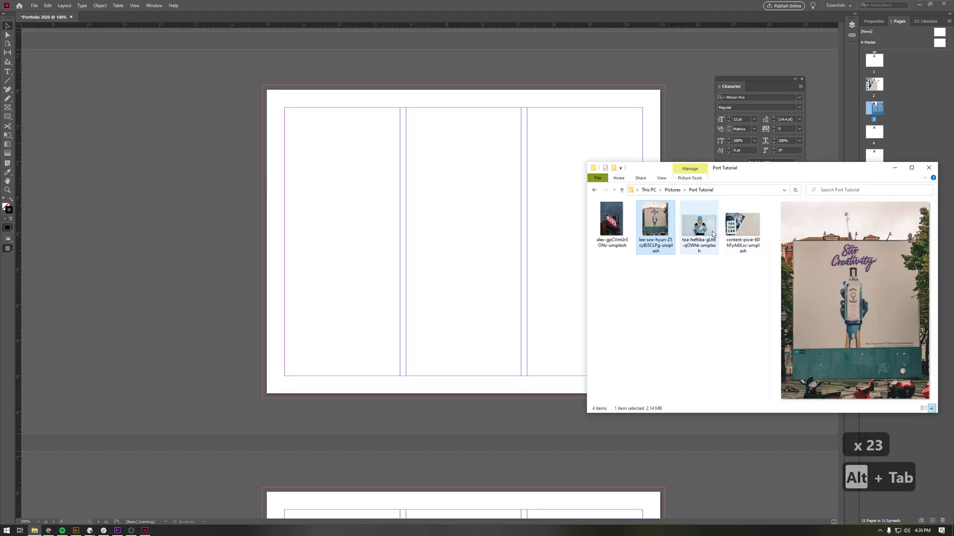
mouse_move(367, 182)
left_mouse_down()
mouse_move(333, 118)
mouse_move(264, 82)
mouse_move(741, 445)
mouse_move(748, 484)
mouse_move(767, 413)
left_mouse_up()
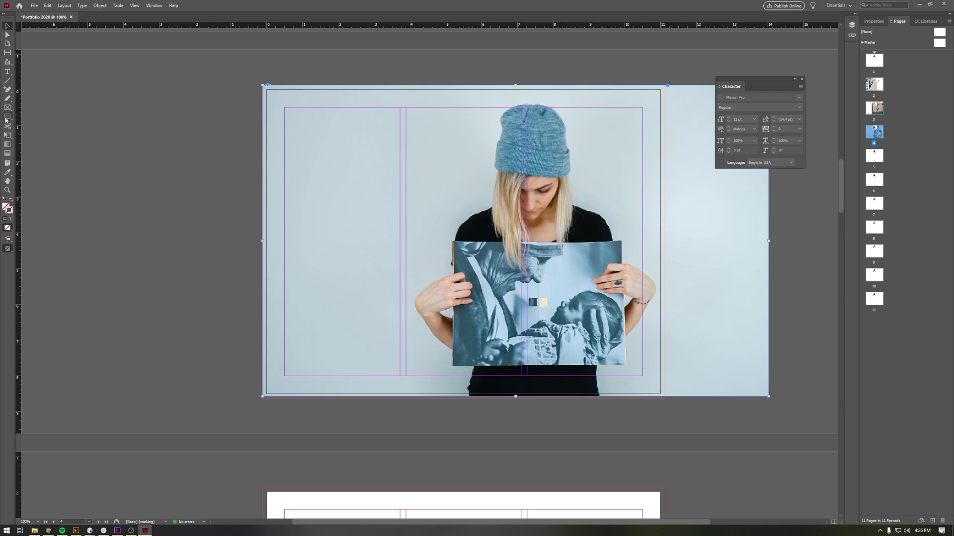
key("m")
left_click_drag(283, 199, 400, 419)
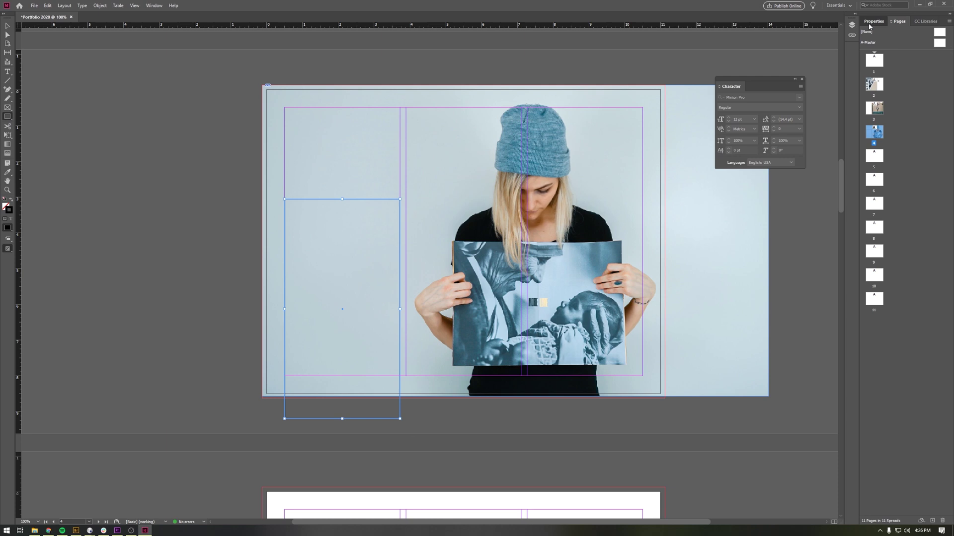
- Give the rectangle a [Paper] fill and a [None] stroke
left_click(873, 21)
left_click(868, 104)
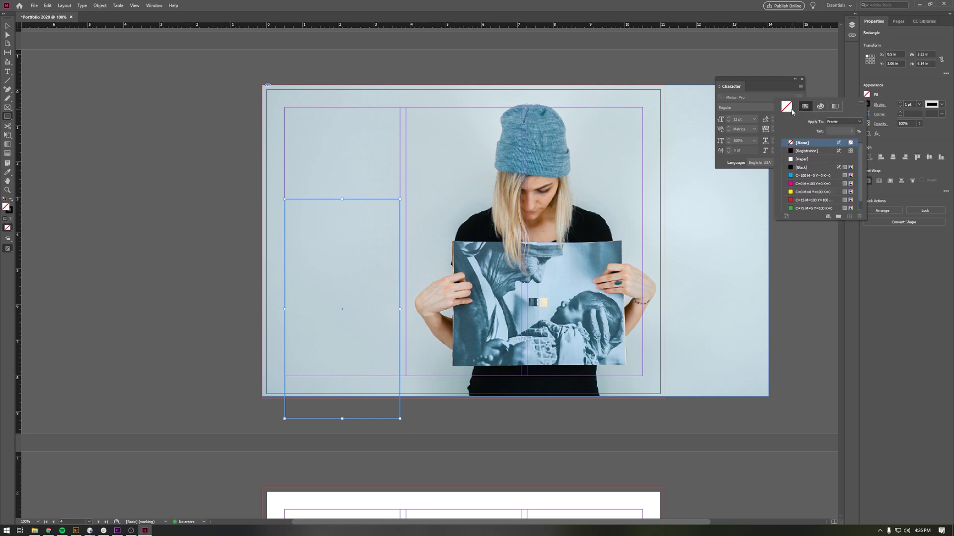
left_click(799, 159)
left_click(869, 104)
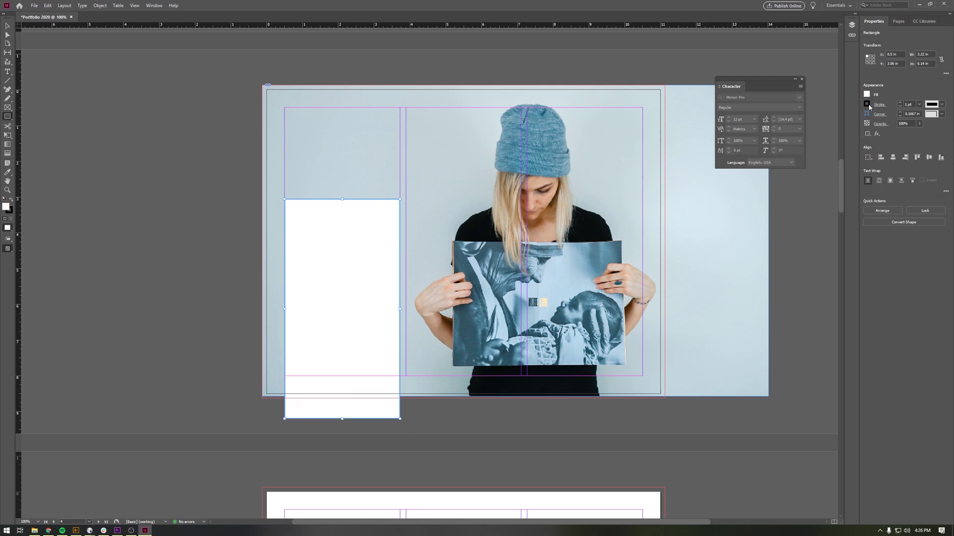
left_click(796, 153)
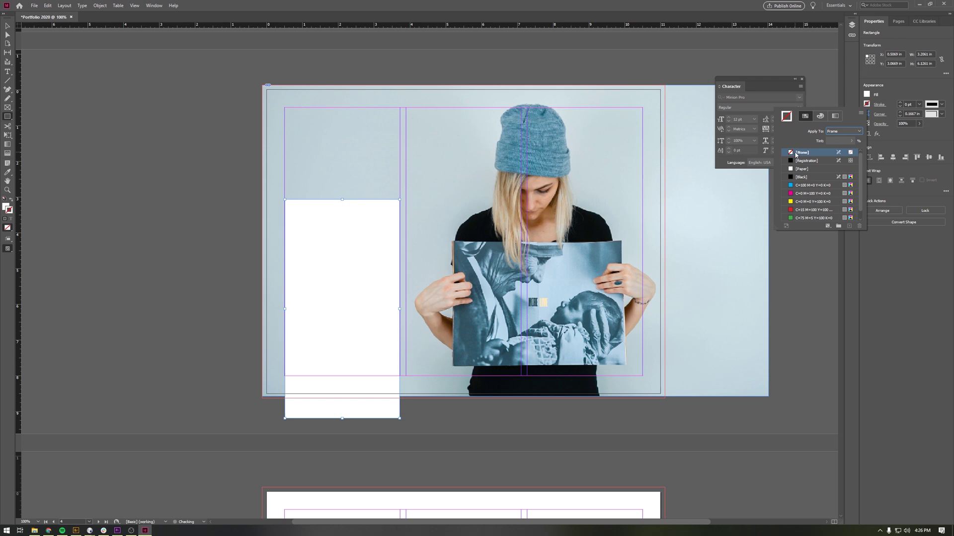
key("Escape")
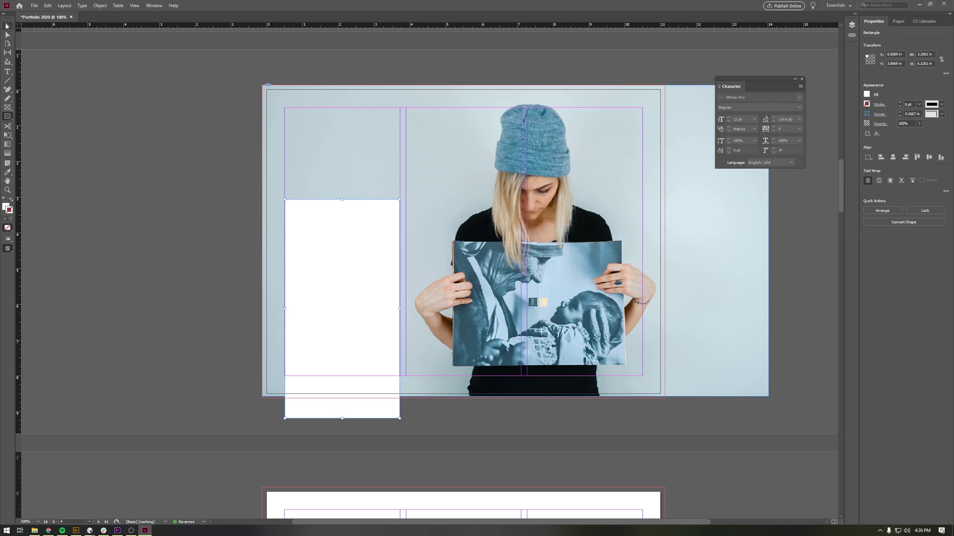
- Lower the white box's top edge to about 4.6 in and preview the page without guides
key("v")
left_click_drag(342, 199, 341, 255)
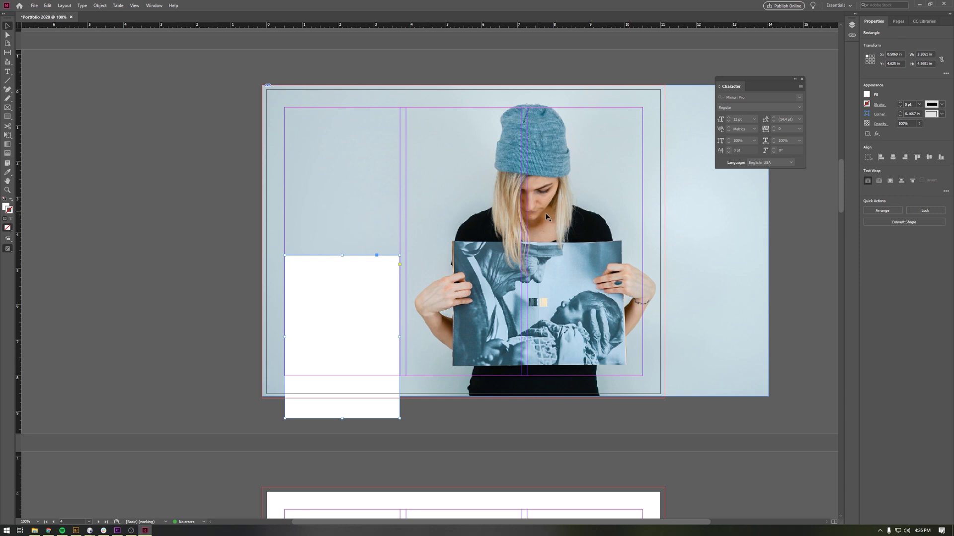
key("w")
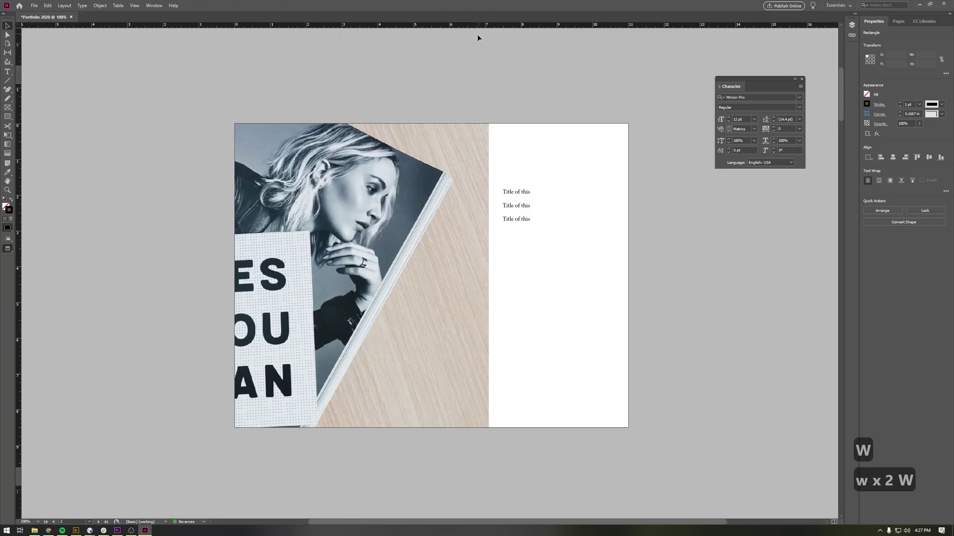
- Turn Preview mode off to show guides again and scroll back up to the page 2 spread
key("w")
key("w")
key("w")
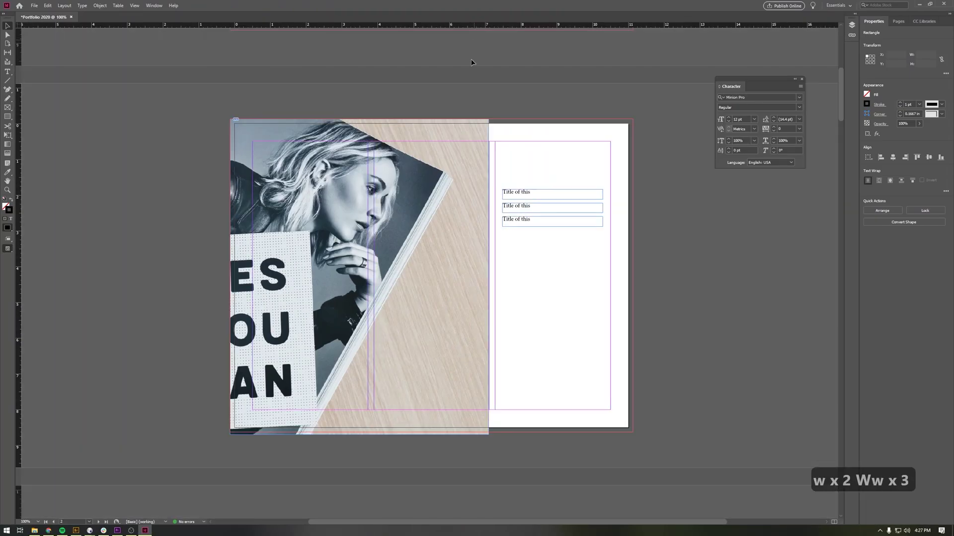
scroll(511, 161, "up", 2)
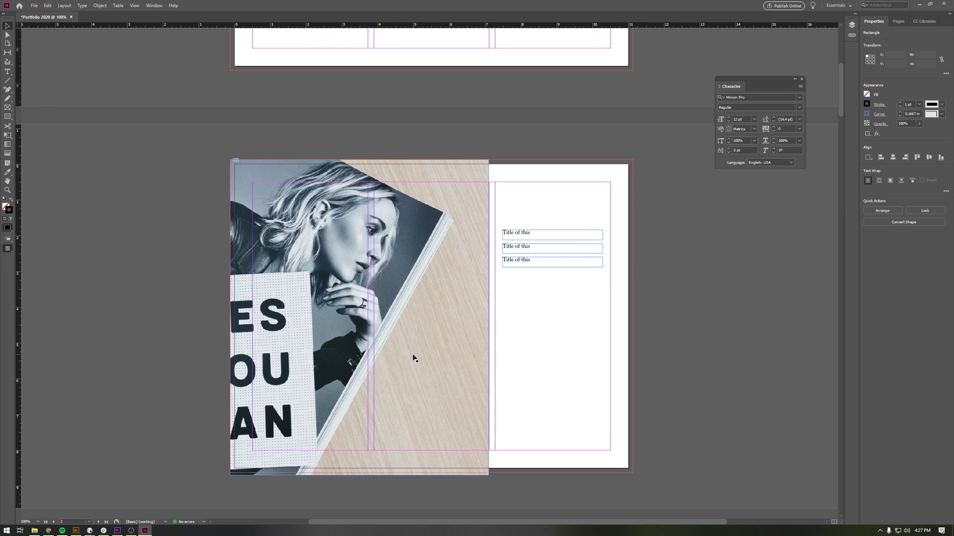
- Place the content-pixie YES YOU CAN photo on page 5, extending its frame into the bleed
scroll(413, 357, "down", 20)
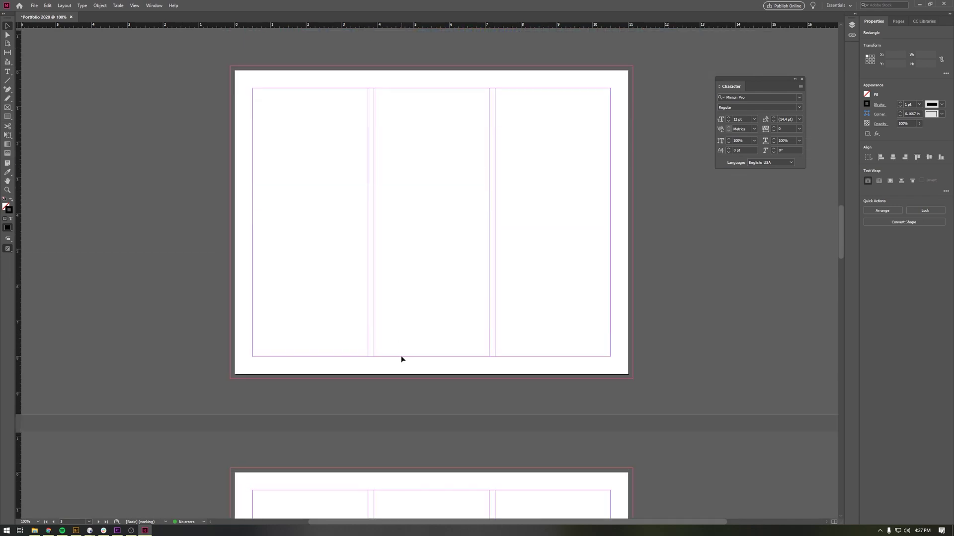
key("alt+Tab")
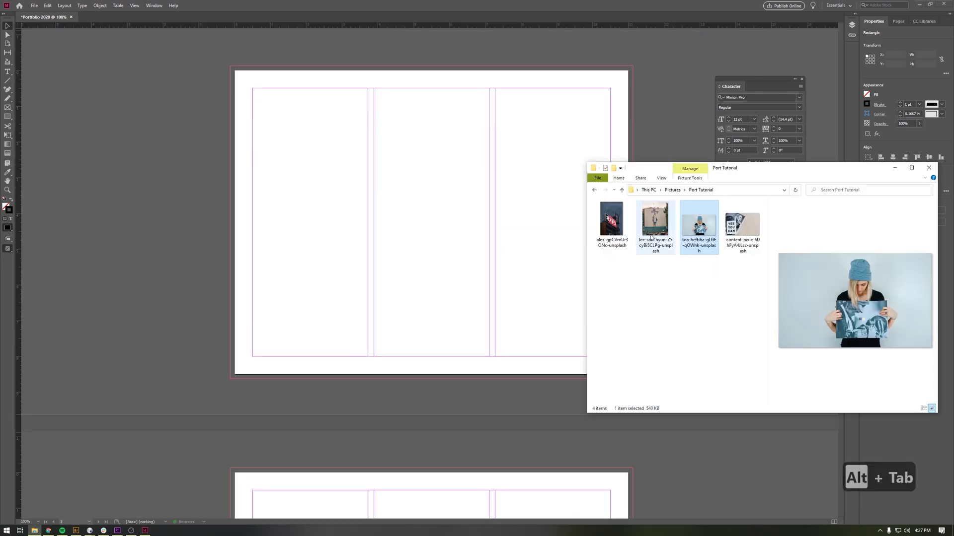
left_click(742, 225)
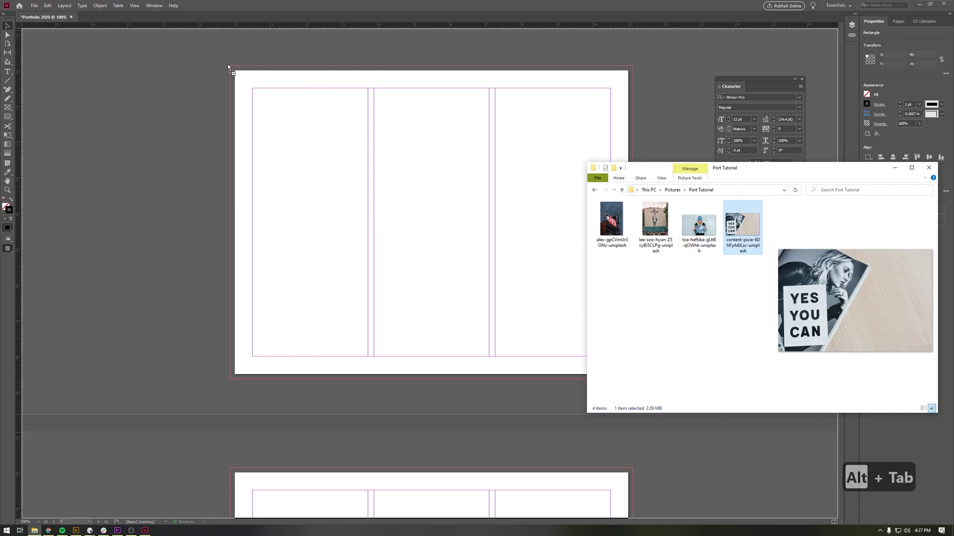
left_click_drag(228, 67, 229, 66)
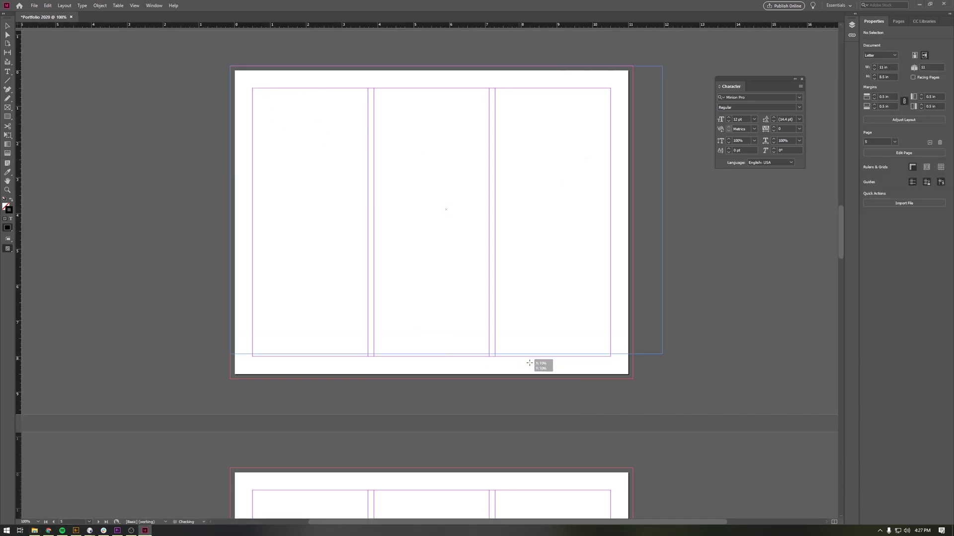
left_click_drag(529, 363, 702, 383)
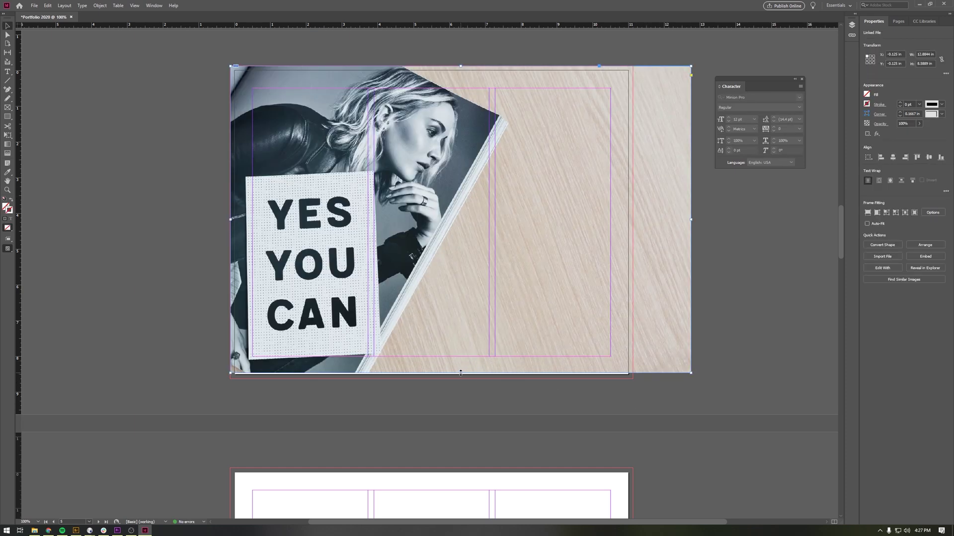
left_click_drag(461, 373, 467, 379)
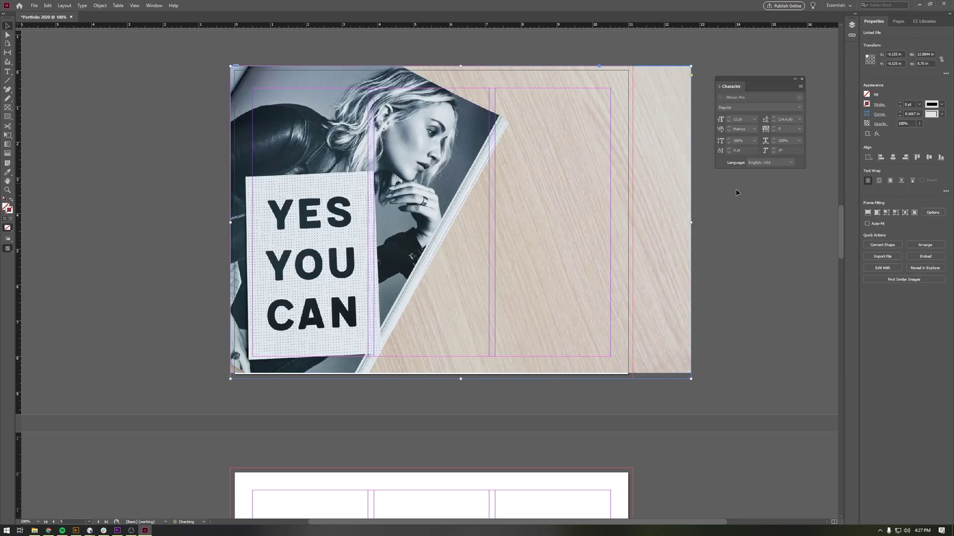
- Crop the photo frame to the left two columns, then enlarge and reposition the photo inside
left_click_drag(692, 222, 492, 248)
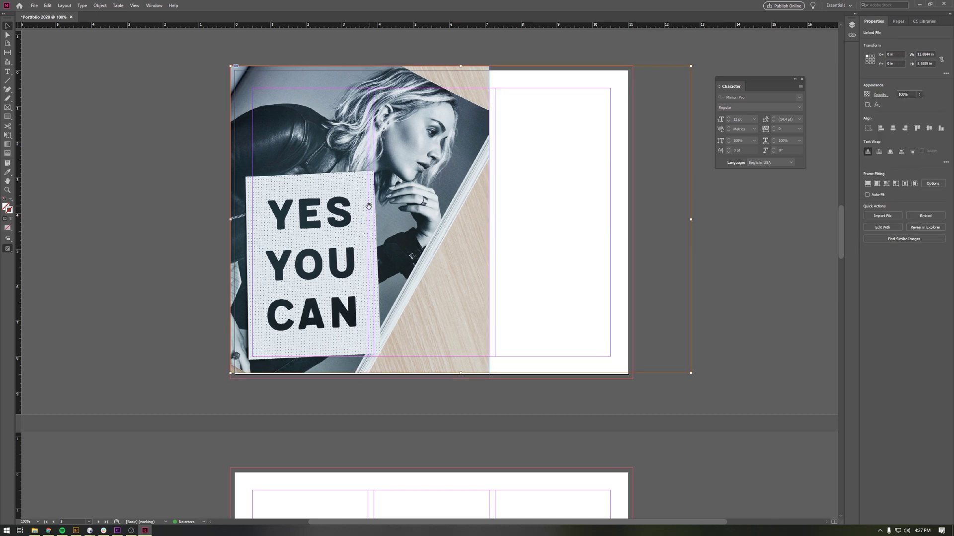
left_click_drag(369, 206, 364, 208)
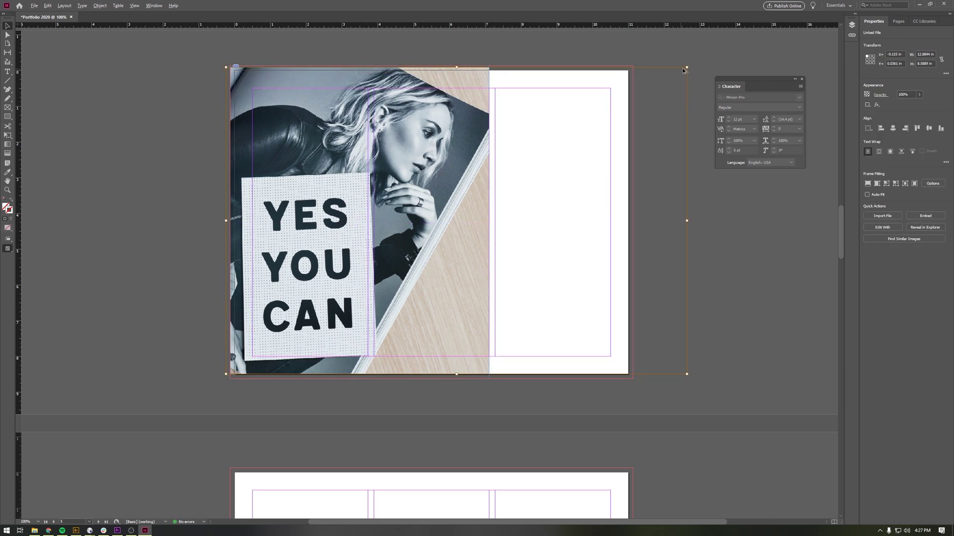
left_click_drag(686, 66, 700, 58)
mouse_move(384, 189)
left_mouse_down()
mouse_move(367, 191)
mouse_move(392, 187)
left_mouse_up()
left_click(744, 337)
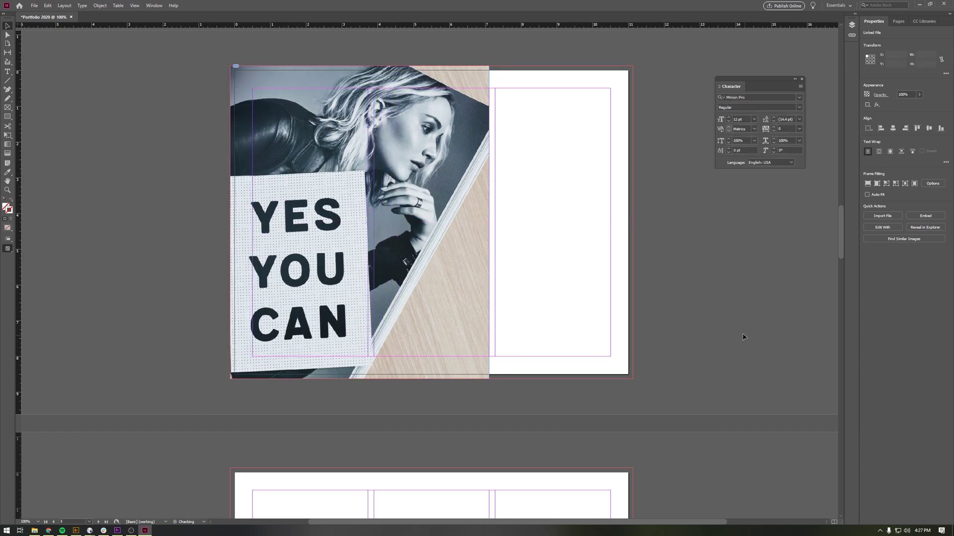
key("alt+Tab")
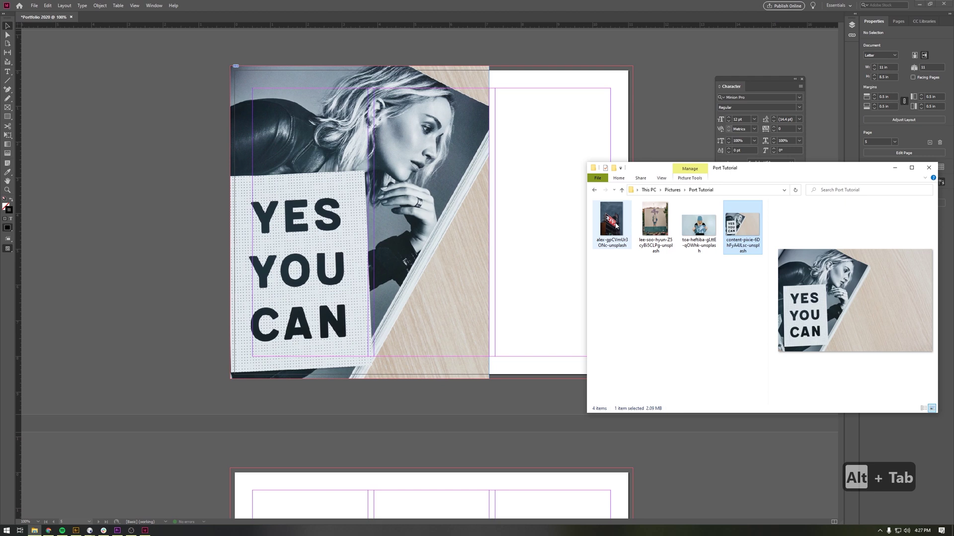
- Place the alex red neon-sign rooftop photo on page 5 and move it slightly lower
mouse_move(611, 224)
left_mouse_down()
mouse_move(514, 242)
mouse_move(449, 204)
mouse_move(472, 199)
mouse_move(554, 319)
mouse_move(576, 336)
left_mouse_up()
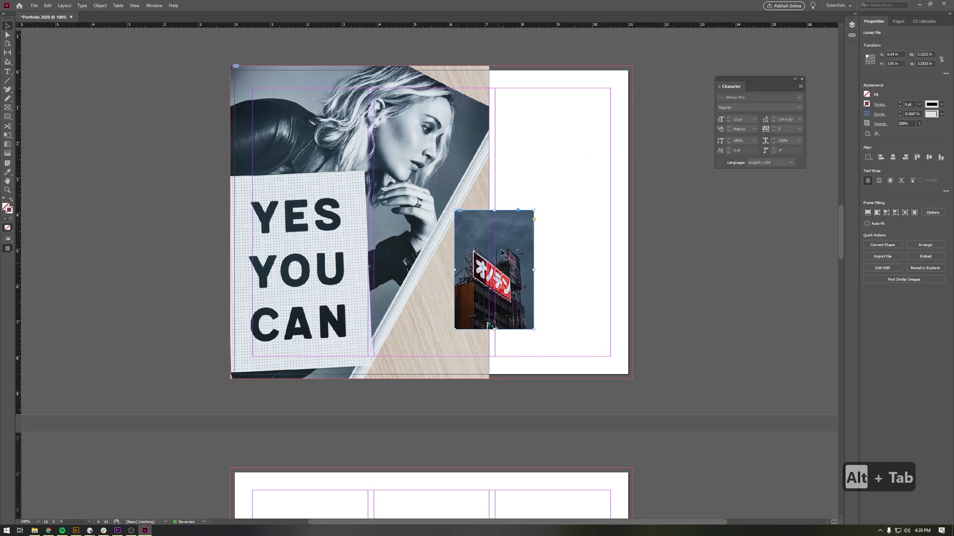
mouse_move(521, 294)
left_mouse_down()
mouse_move(528, 171)
mouse_move(515, 173)
mouse_move(516, 320)
mouse_move(513, 309)
left_mouse_up()
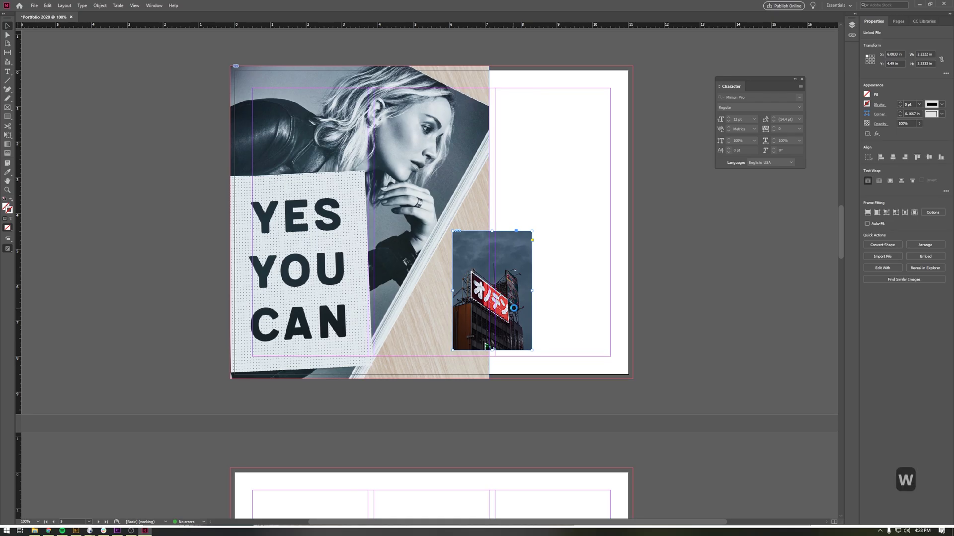